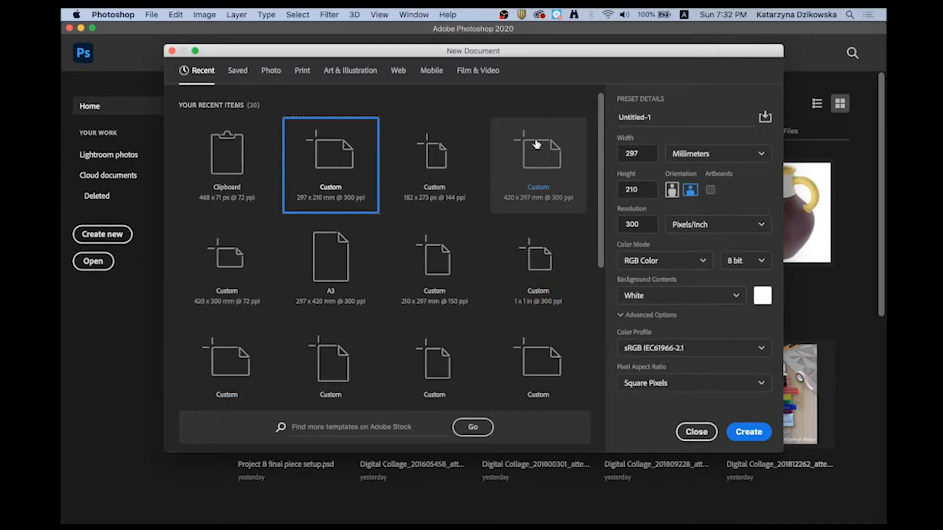
- Look through the Recent, Print and Photo document presets
scroll(589, 246, "down", 5)
scroll(589, 219, "up", 1)
left_click(302, 70)
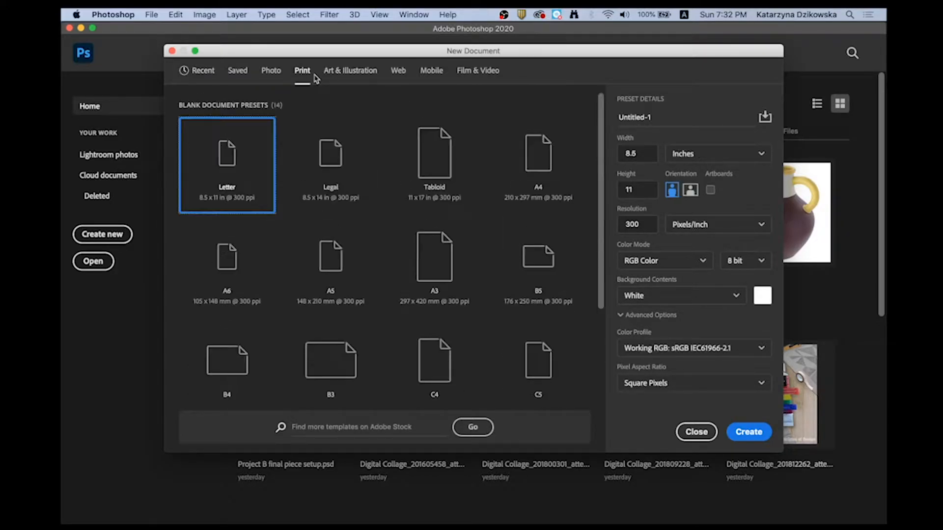
left_click(271, 72)
left_click(197, 70)
- Set the document's width unit to millimeters for the clipboard-sized preset
left_click(759, 154)
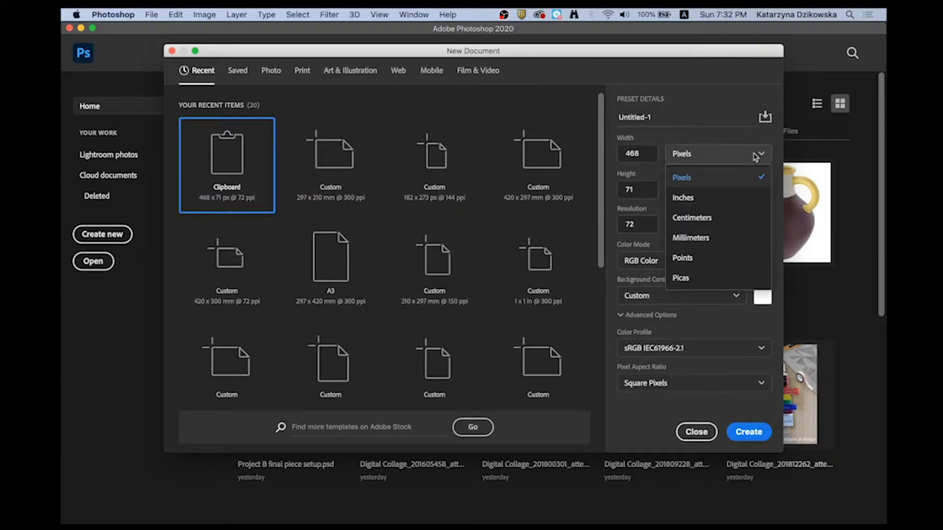
left_click(697, 238)
left_click(714, 155)
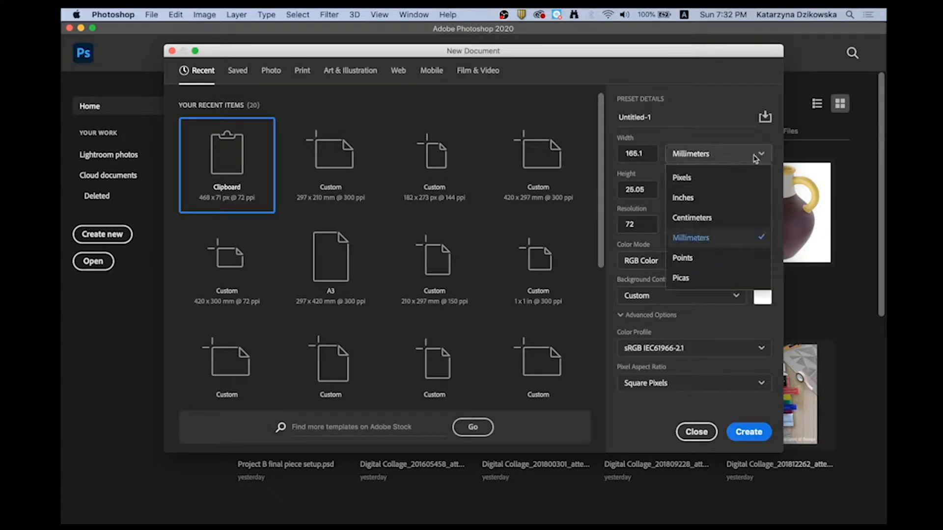
left_click(643, 226)
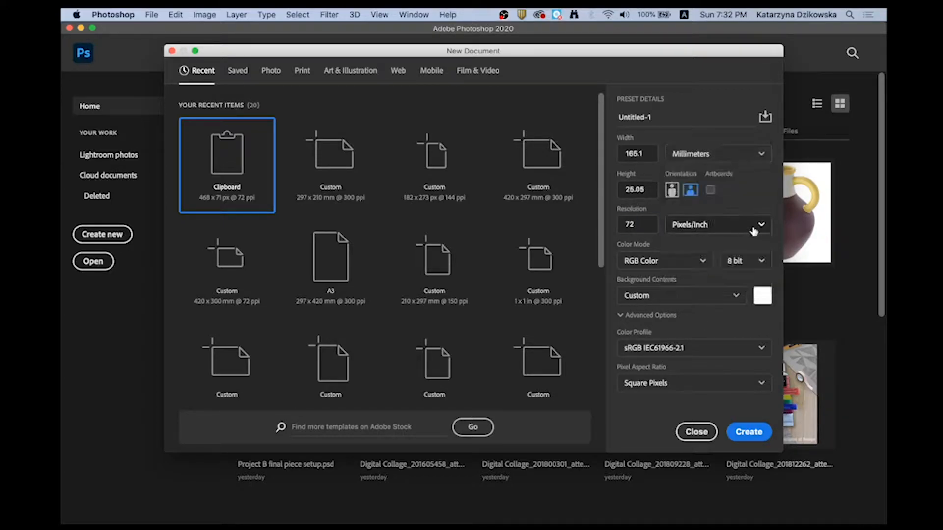
- Create a landscape 297 × 210 mm document at 300 pixels/inch in RGB Color with a white background
left_click(312, 173)
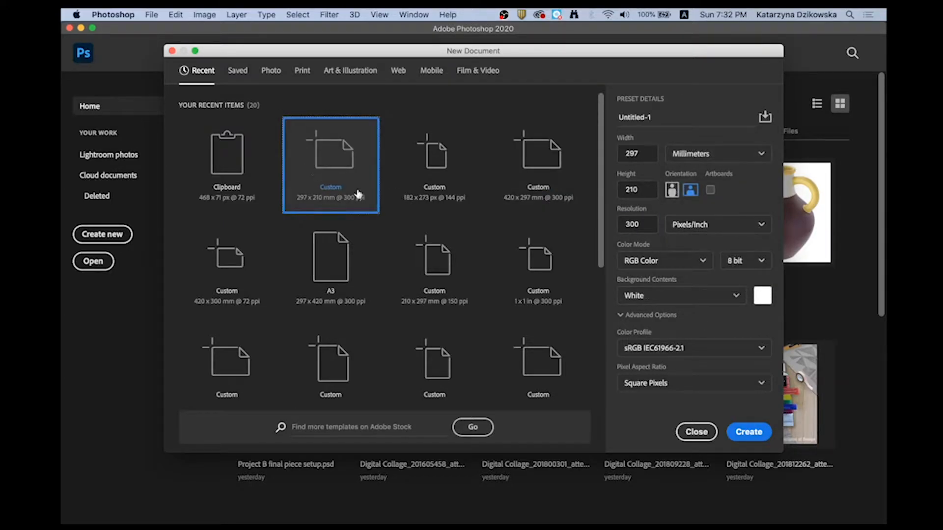
left_click(701, 263)
left_click(697, 326)
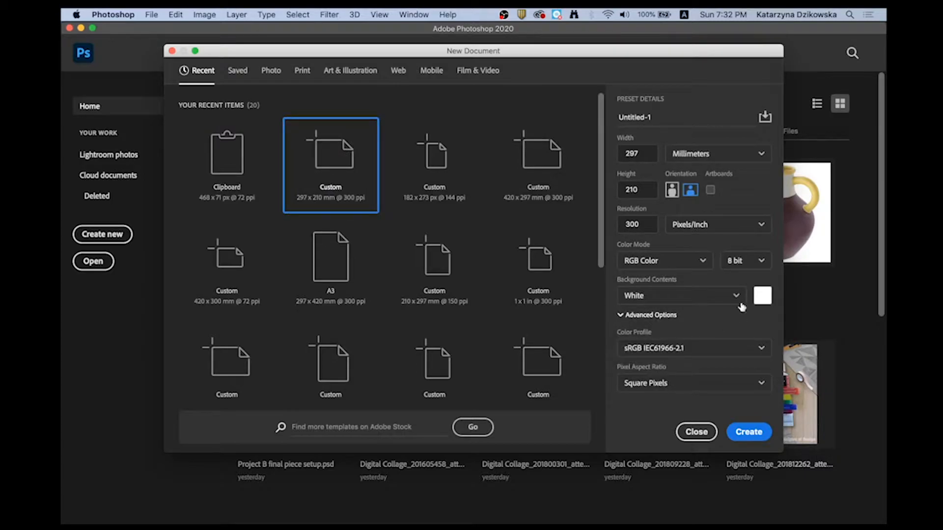
left_click(757, 436)
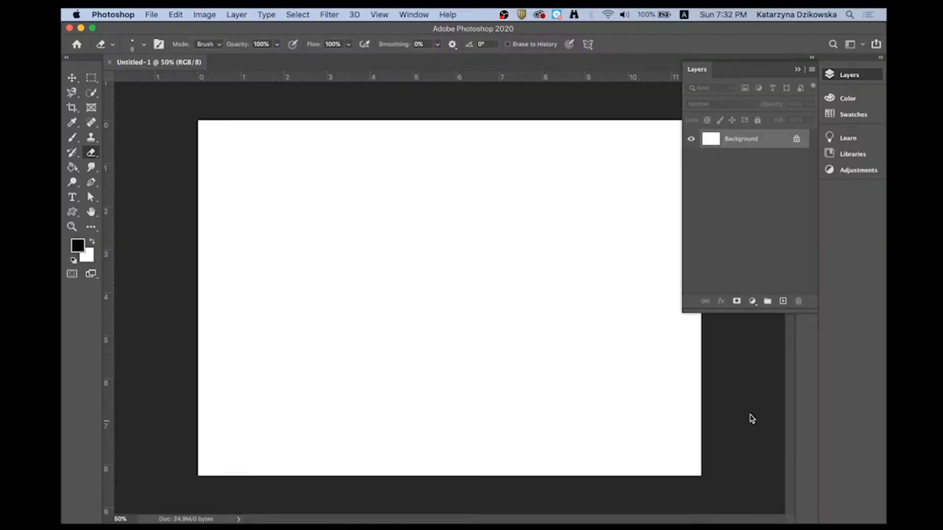
- Collapse the floating Layers panel and reset the Essentials workspace
left_click(797, 71)
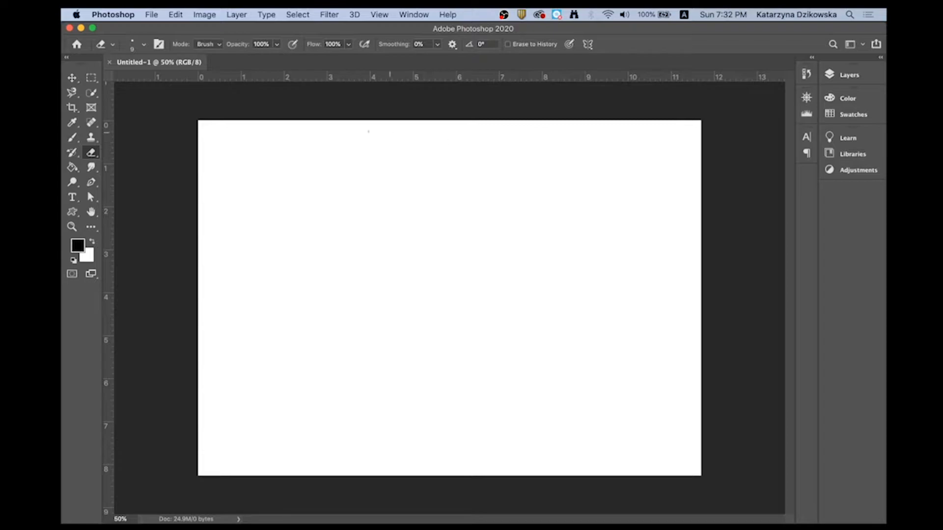
left_click(415, 16)
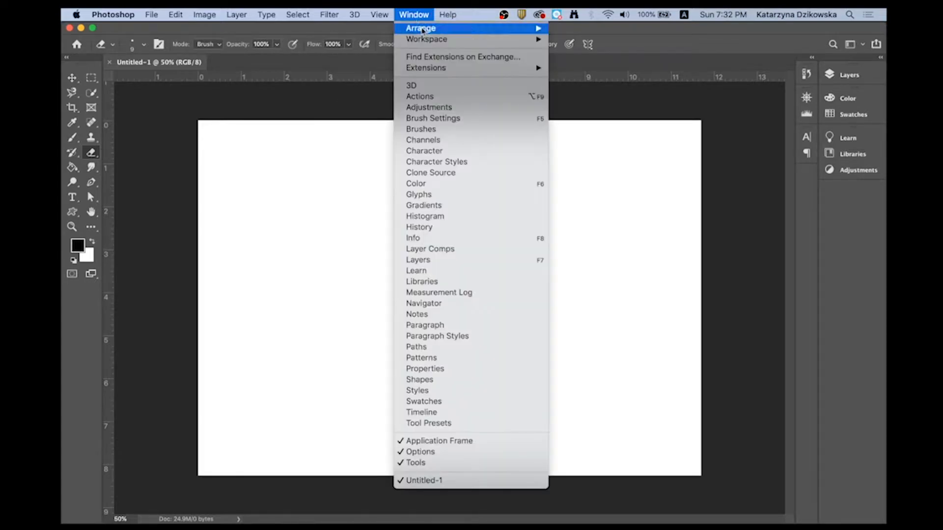
mouse_move(493, 39)
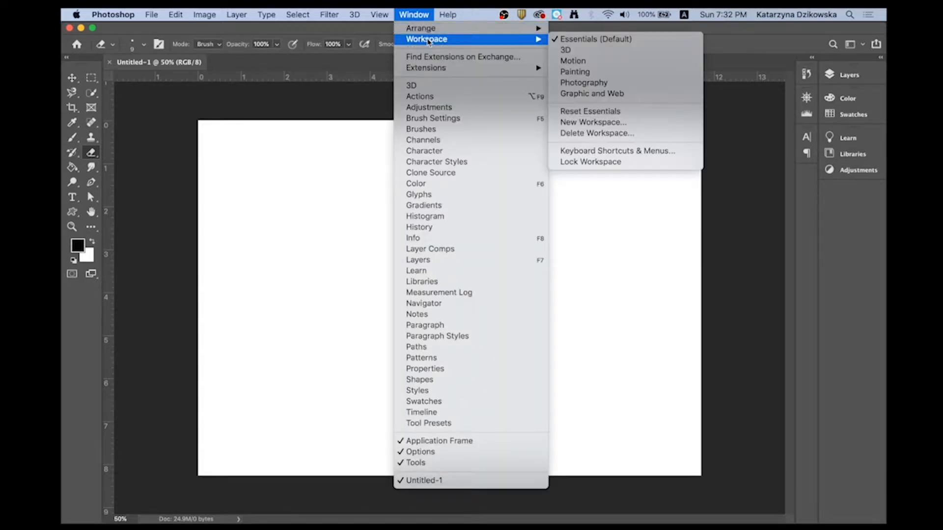
left_click(601, 112)
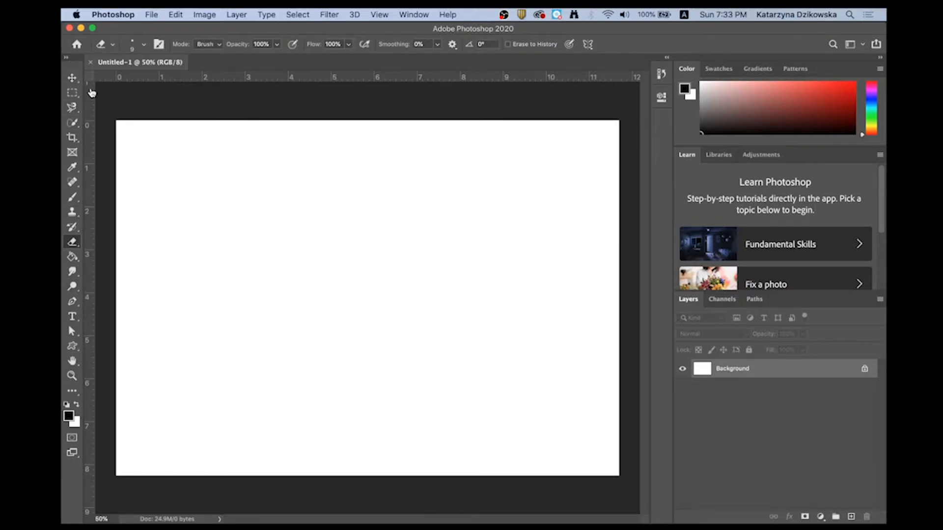
- Detach and close the Swatches panel, the Gradients panel and the two-column Tools panel
left_click_drag(715, 75, 562, 202)
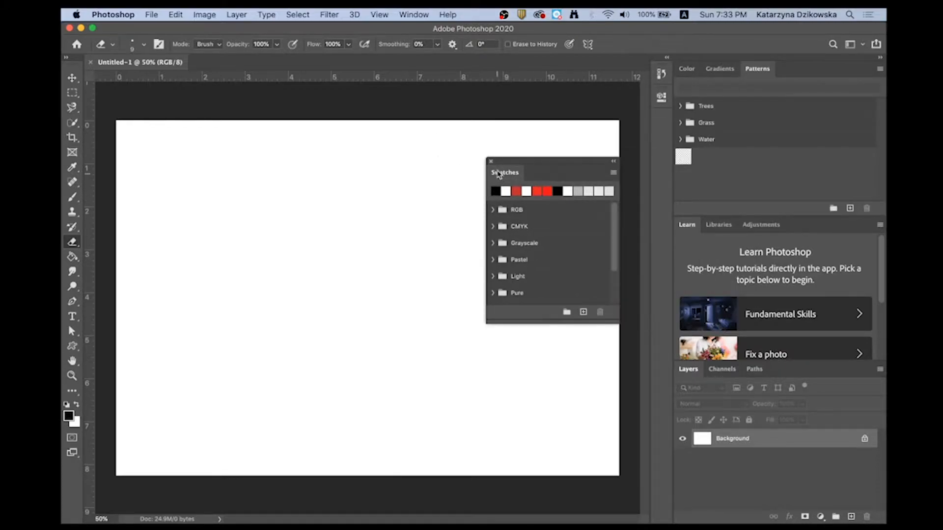
left_click(491, 161)
left_click_drag(719, 69, 578, 163)
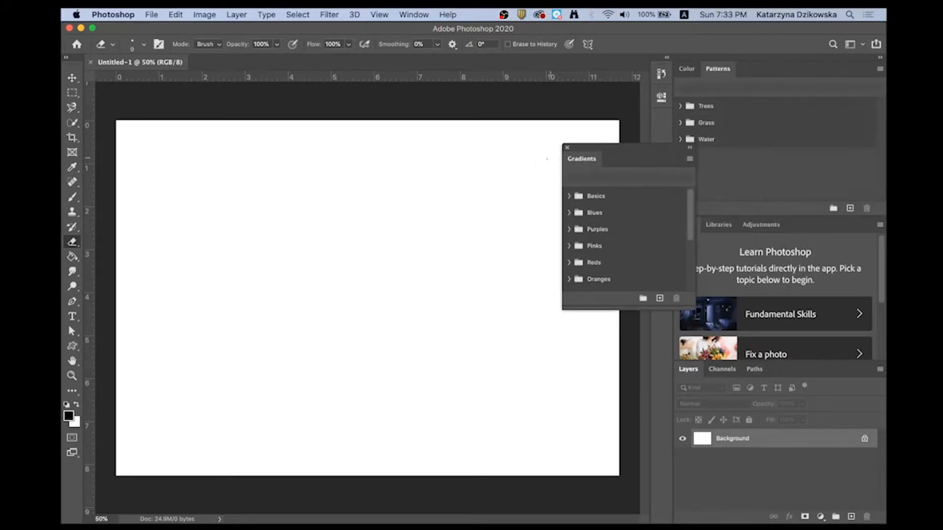
left_click(567, 147)
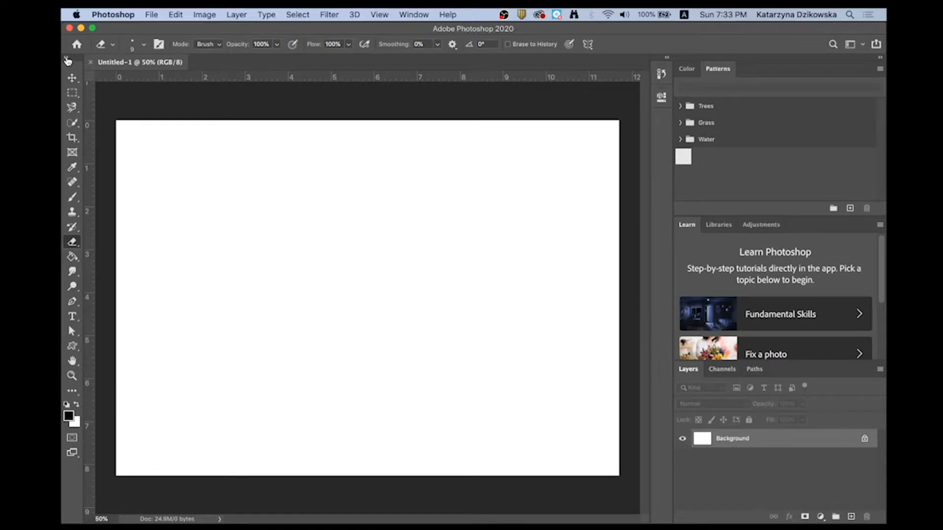
left_click(68, 57)
left_click_drag(64, 60, 239, 93)
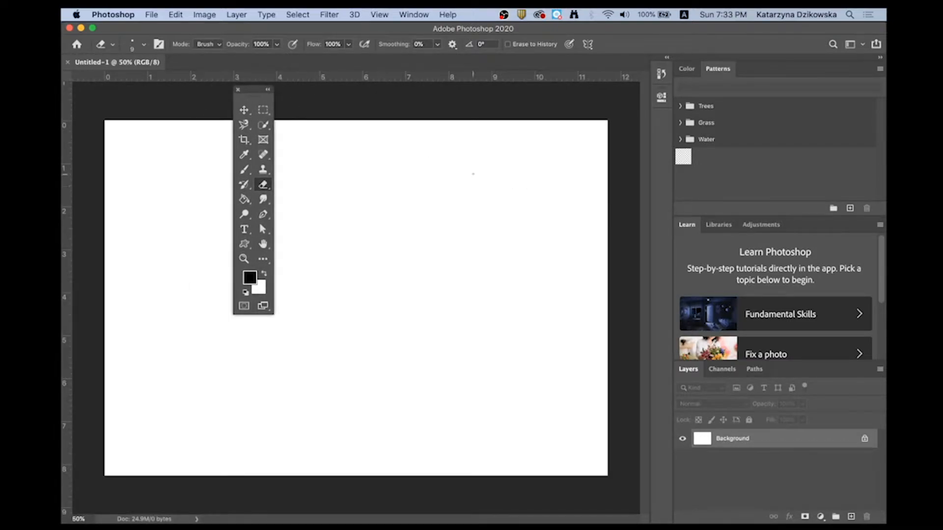
left_click(238, 91)
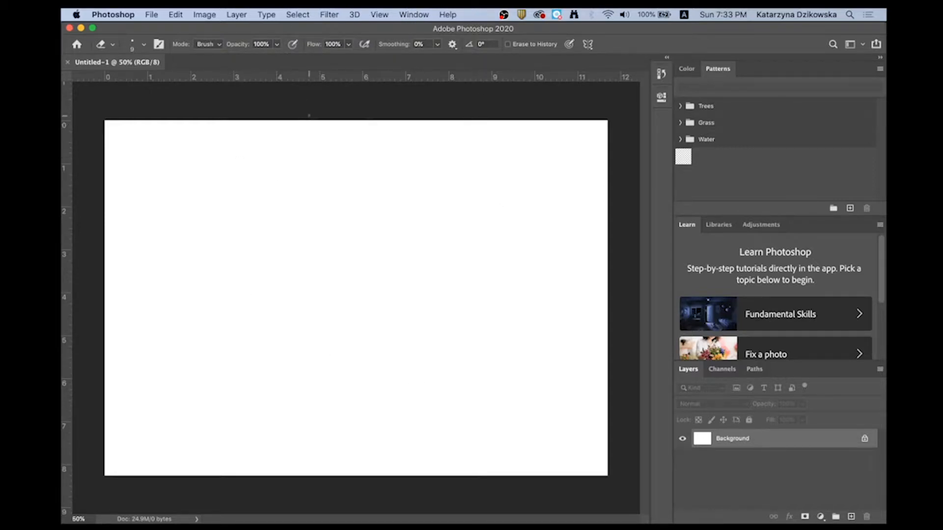
- Restore the default Essentials layout and switch the toolbar to two columns
left_click(413, 15)
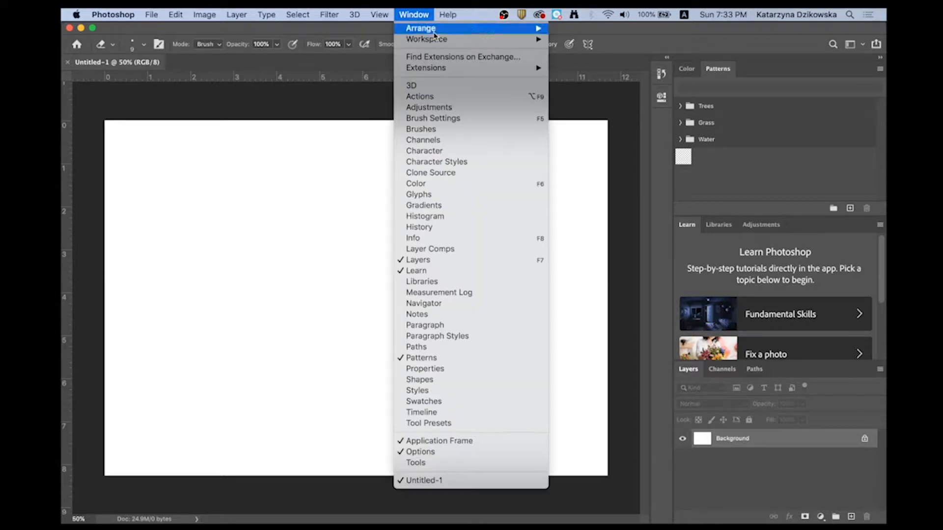
mouse_move(437, 40)
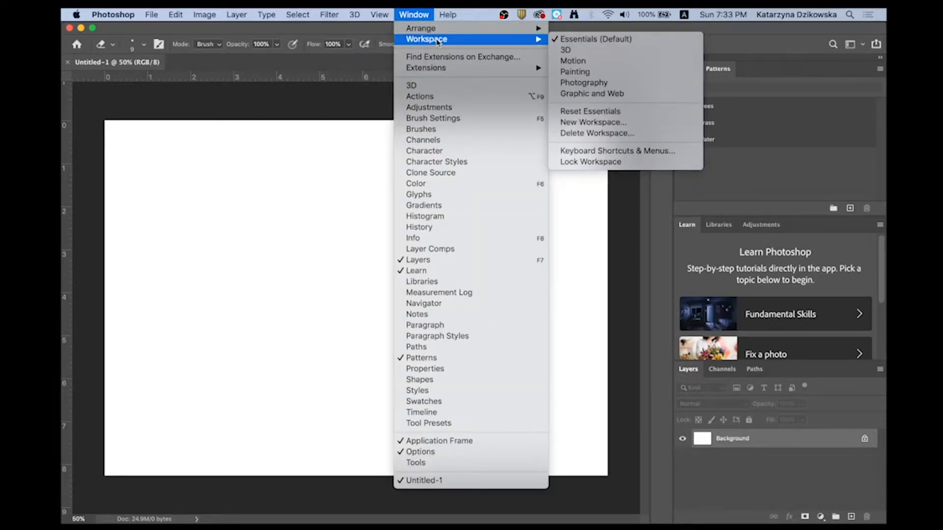
left_click(630, 111)
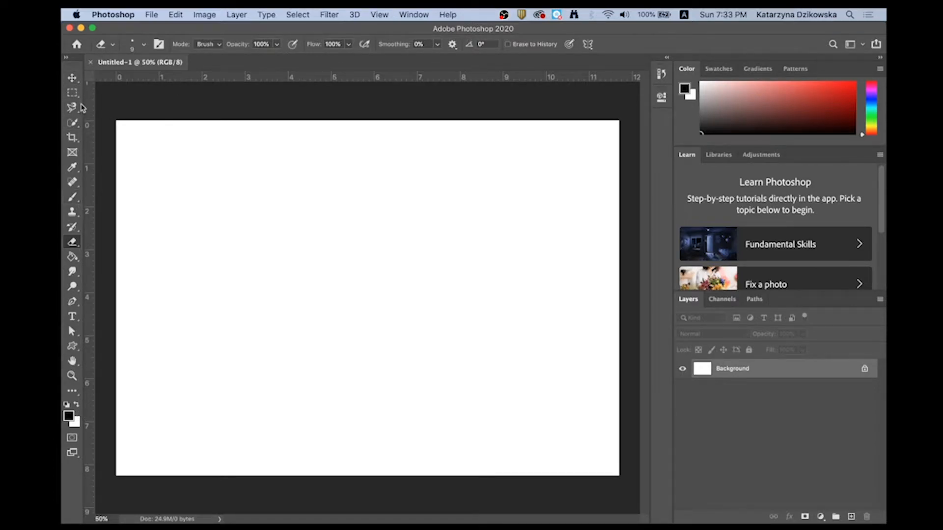
left_click(66, 58)
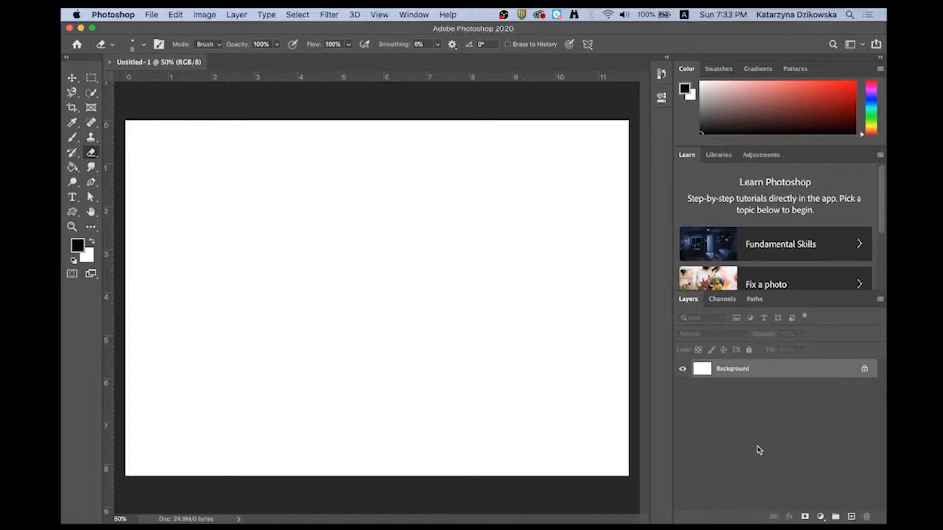
- Examine the Color, Swatches, Gradients, Patterns and History panels, trying a violet hue in the color field
left_click(719, 69)
left_click(758, 68)
left_click(800, 70)
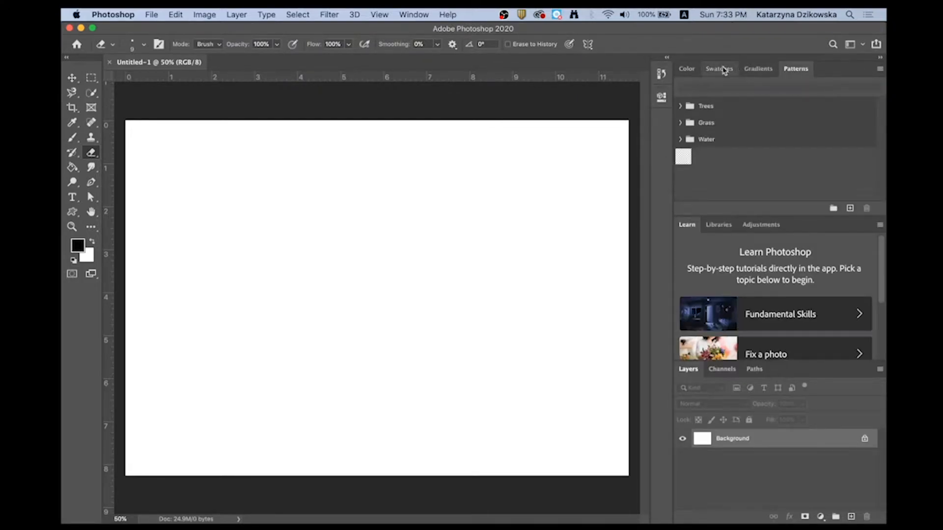
left_click(681, 72)
left_click_drag(873, 121, 871, 132)
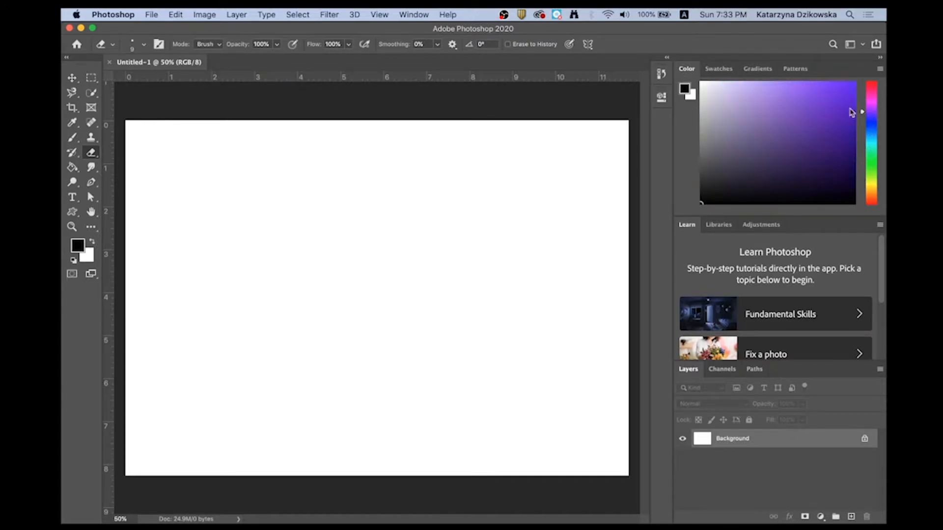
left_click(757, 71)
left_click(716, 71)
left_click(686, 69)
left_click(662, 74)
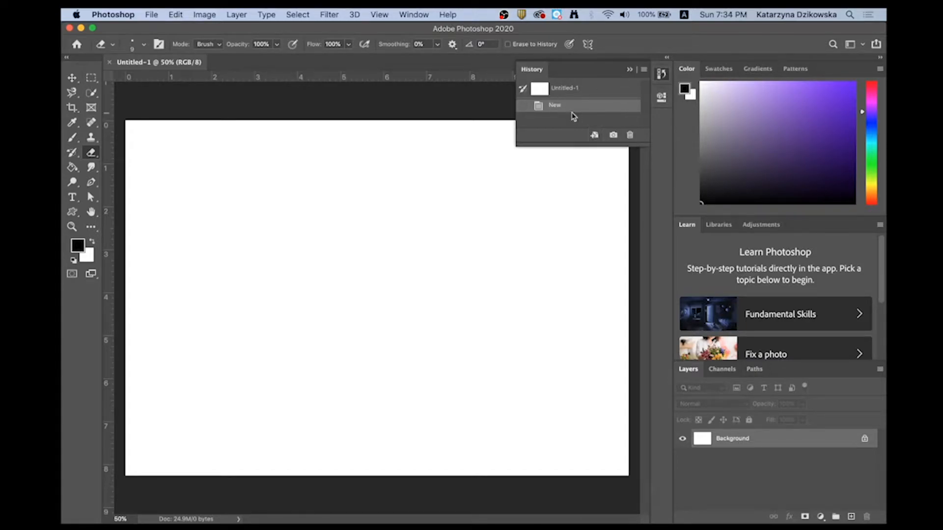
left_click(630, 70)
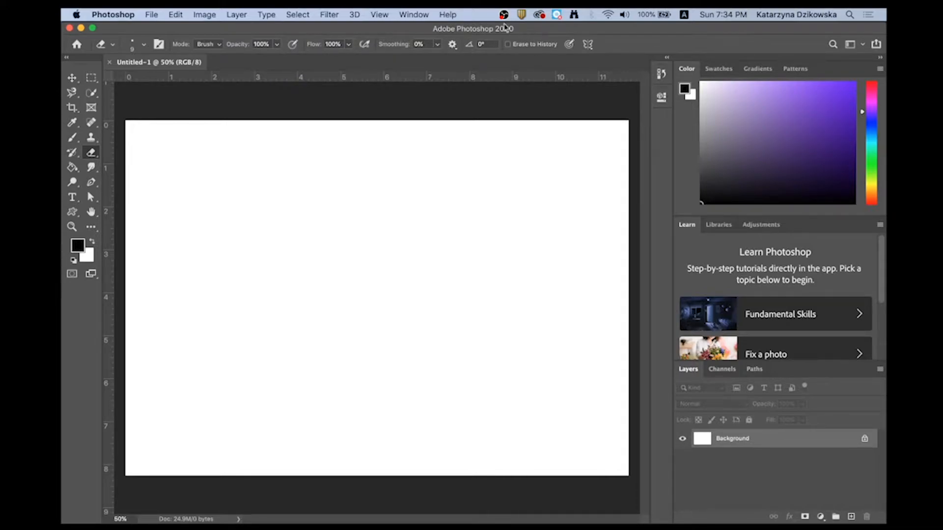
- Show the Brushes panel, dock it in the Color and Swatches group, and put away the floating Brush Settings
left_click(414, 15)
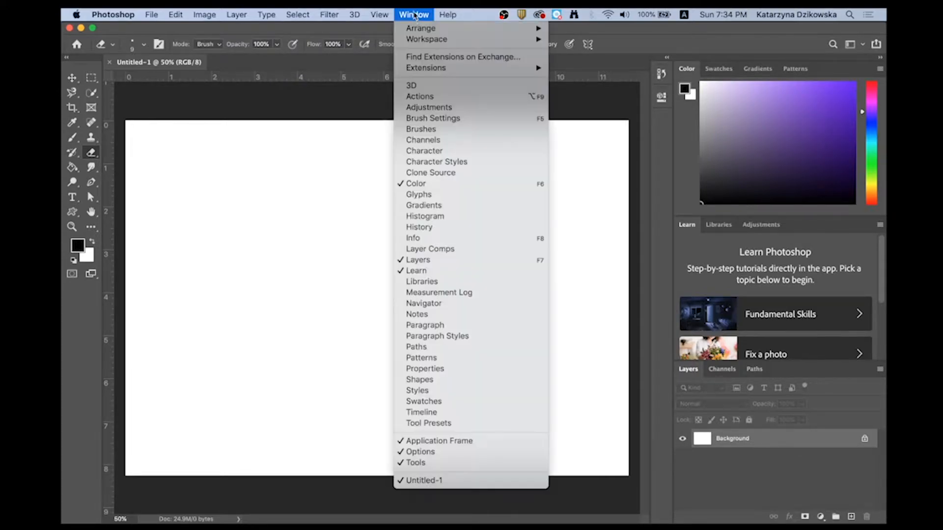
mouse_move(379, 14)
mouse_move(414, 15)
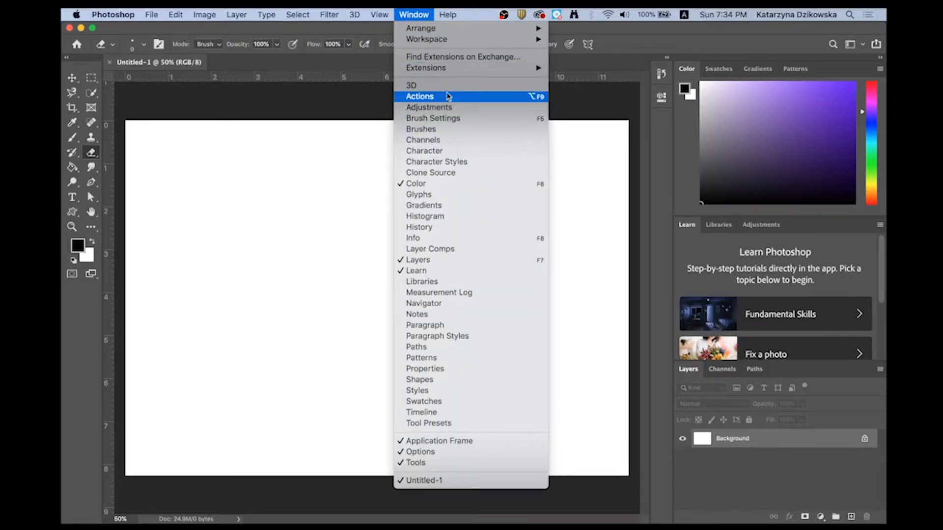
left_click(424, 130)
left_click_drag(488, 120, 732, 71)
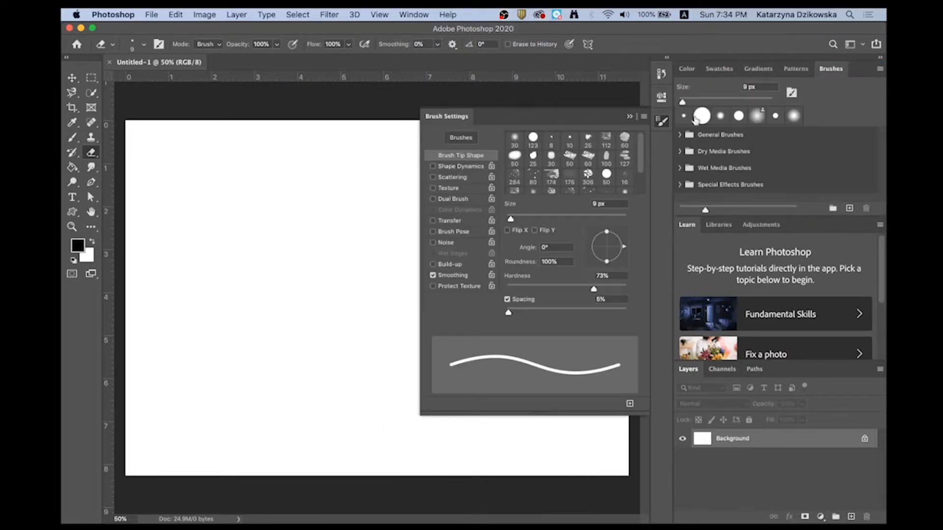
mouse_move(480, 118)
left_mouse_down()
mouse_move(808, 74)
mouse_move(763, 83)
mouse_move(733, 75)
mouse_move(744, 76)
left_mouse_up()
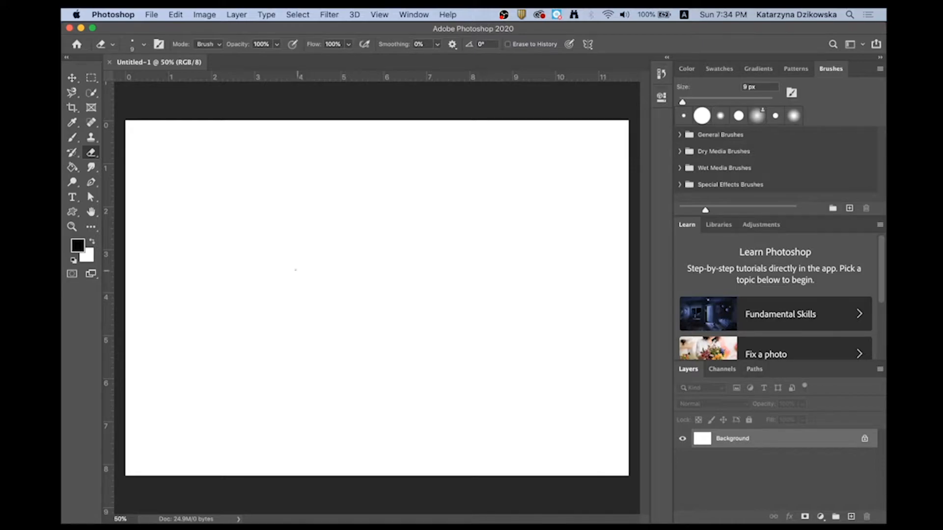
- Select the Brush tool and set the brush size to 41 px
left_click(74, 138)
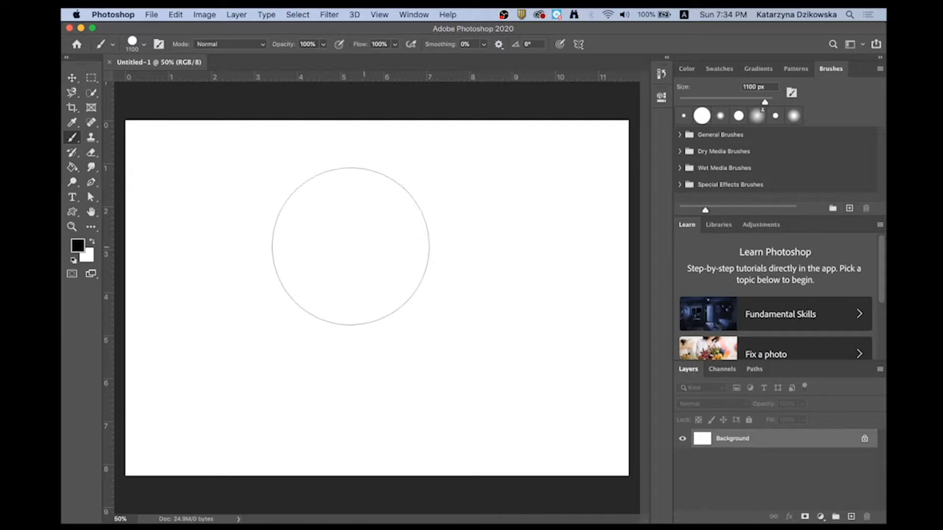
left_click(146, 45)
left_click_drag(195, 81, 140, 82)
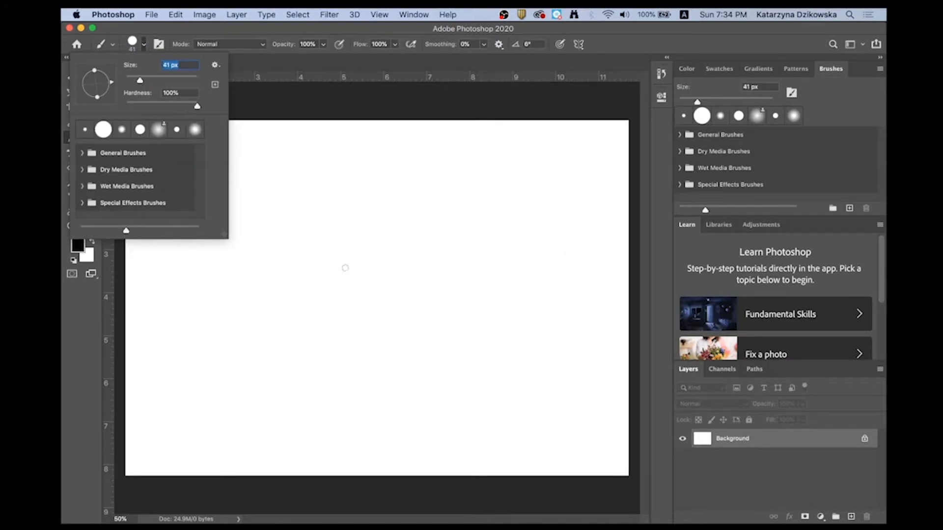
- Paint two black zigzag strokes on the Background layer and try to move them with the Move tool
mouse_move(299, 235)
left_mouse_down()
mouse_move(301, 259)
mouse_move(327, 263)
mouse_move(372, 221)
mouse_move(505, 253)
left_mouse_up()
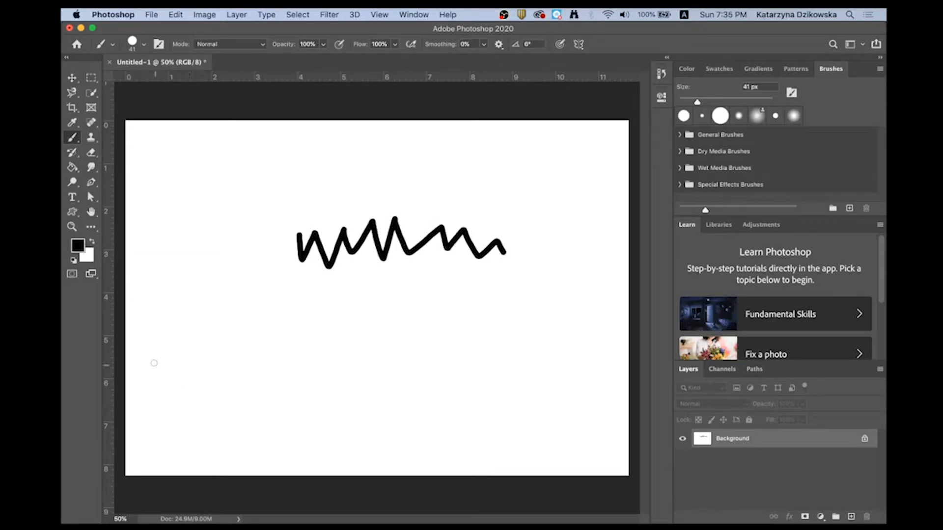
mouse_move(219, 237)
left_mouse_down()
mouse_move(231, 279)
mouse_move(254, 298)
mouse_move(391, 290)
left_mouse_up()
left_click(72, 77)
left_click_drag(346, 250, 346, 232)
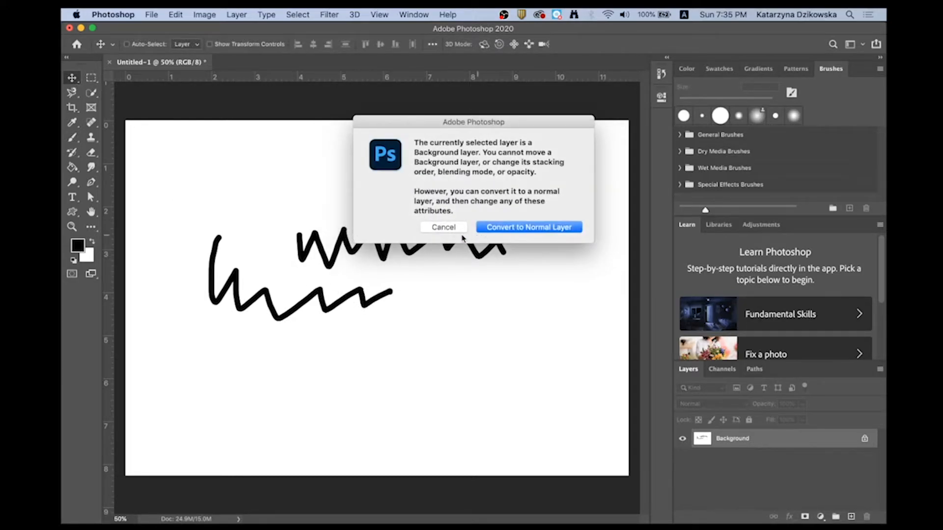
left_click(440, 227)
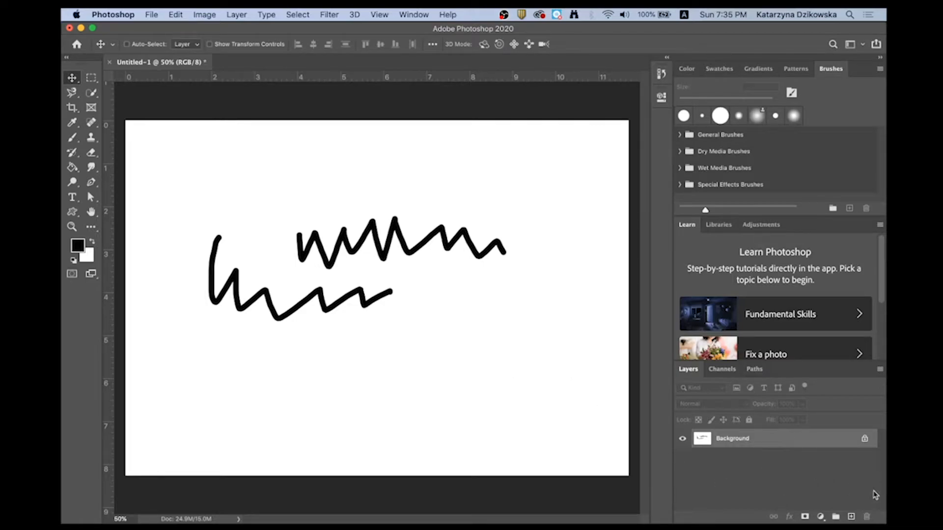
- Undo both zigzag strokes and return to the Brush tool
key("super+z")
key("super+z")
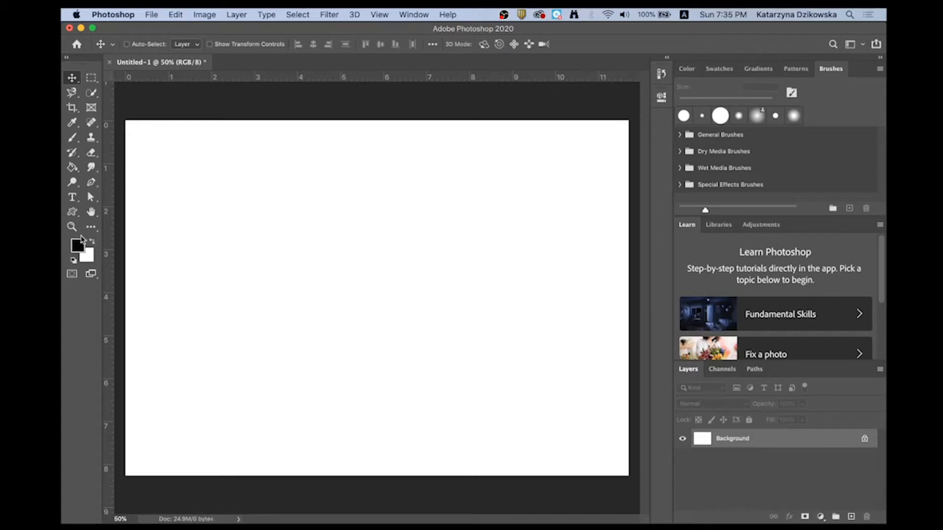
left_click(73, 138)
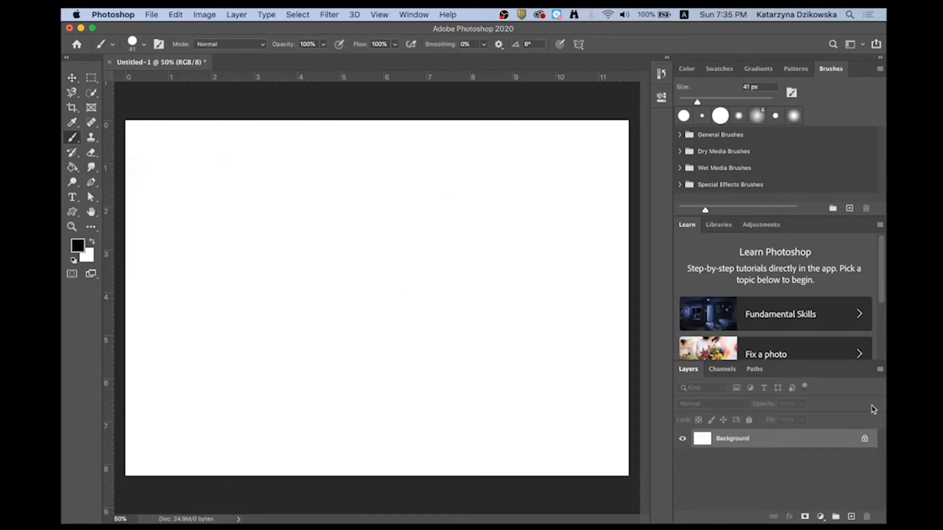
- Paint two black zigzag strokes on a new layer and move them slightly down and to the left
left_click(852, 517)
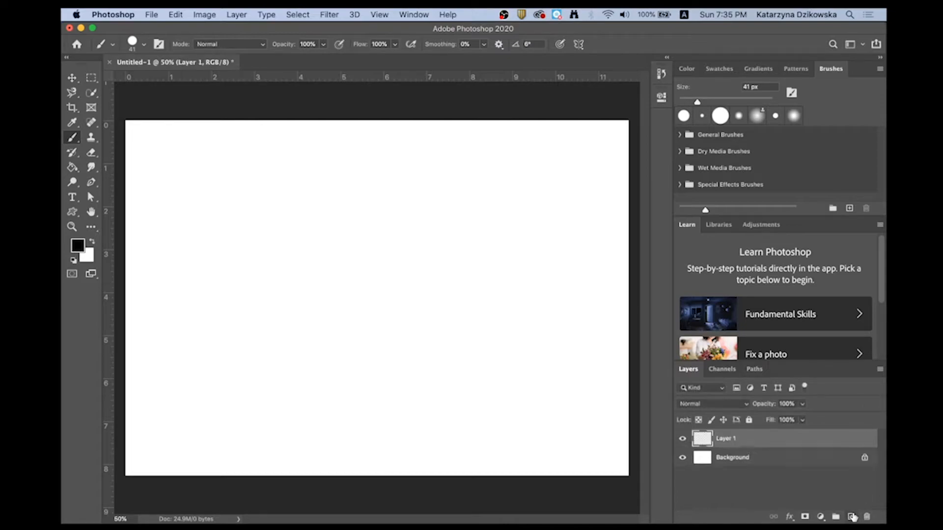
mouse_move(214, 268)
left_mouse_down()
mouse_move(243, 208)
mouse_move(249, 249)
mouse_move(277, 255)
mouse_move(315, 208)
mouse_move(336, 218)
mouse_move(368, 208)
mouse_move(374, 226)
left_mouse_up()
mouse_move(310, 282)
left_mouse_down()
mouse_move(361, 305)
mouse_move(442, 256)
mouse_move(532, 236)
mouse_move(551, 251)
left_mouse_up()
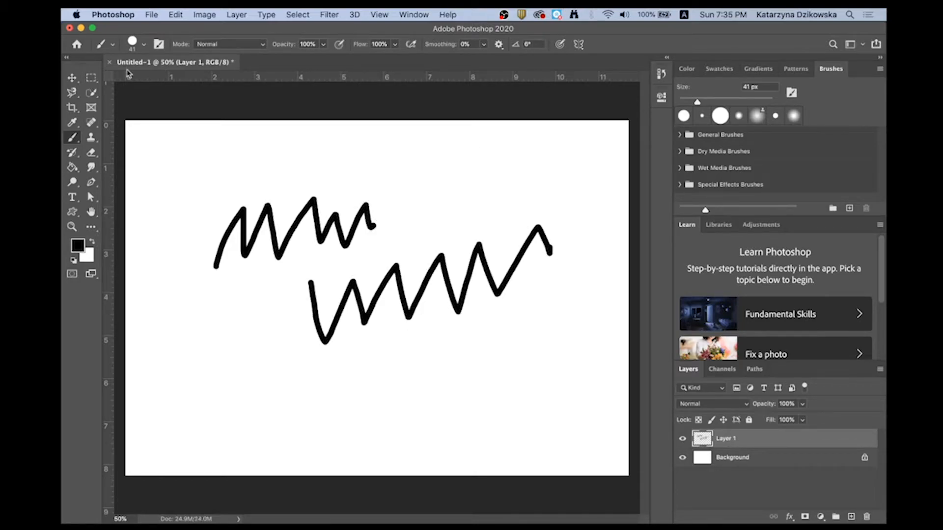
left_click(74, 79)
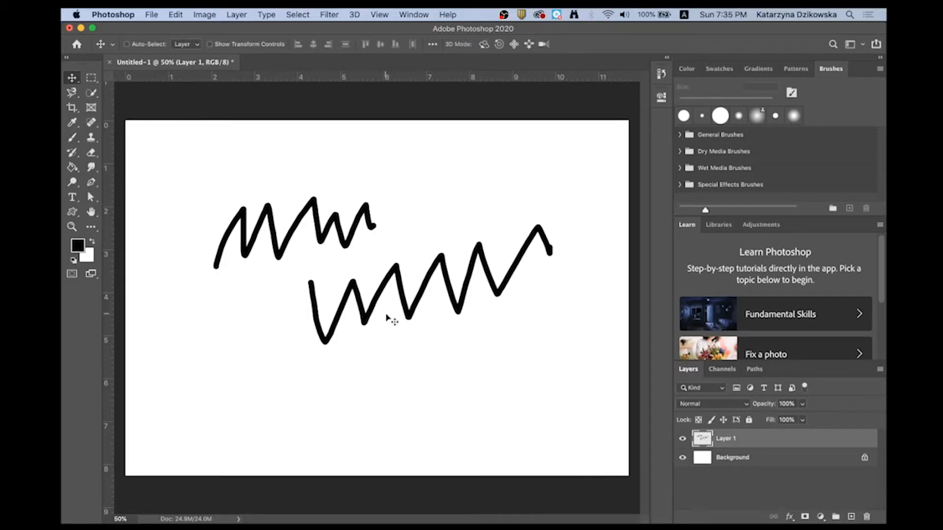
mouse_move(375, 305)
left_mouse_down()
mouse_move(389, 354)
mouse_move(305, 337)
mouse_move(400, 269)
mouse_move(358, 336)
mouse_move(316, 265)
mouse_move(333, 290)
mouse_move(358, 251)
mouse_move(331, 332)
mouse_move(305, 327)
mouse_move(311, 312)
left_mouse_up()
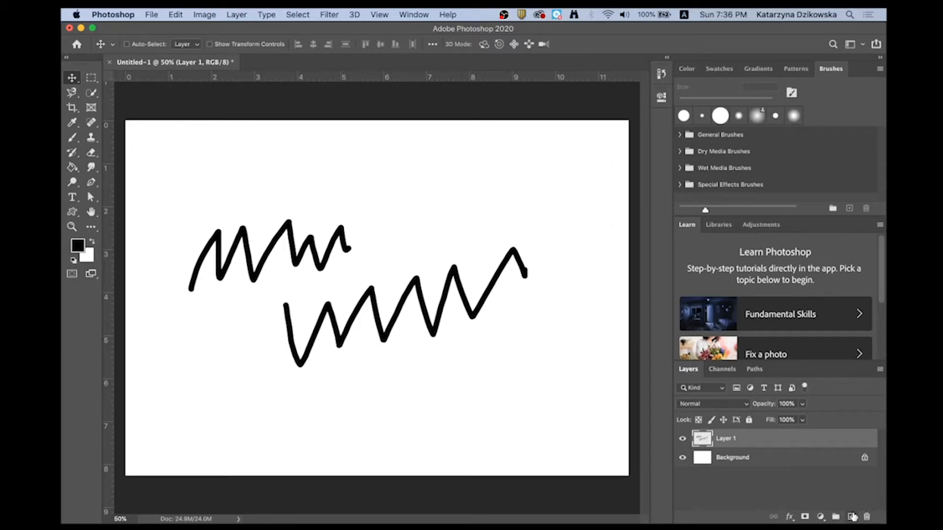
- Add another layer and paint a bright purple squiggle in the canvas's upper right with the Brush tool
left_click(852, 517)
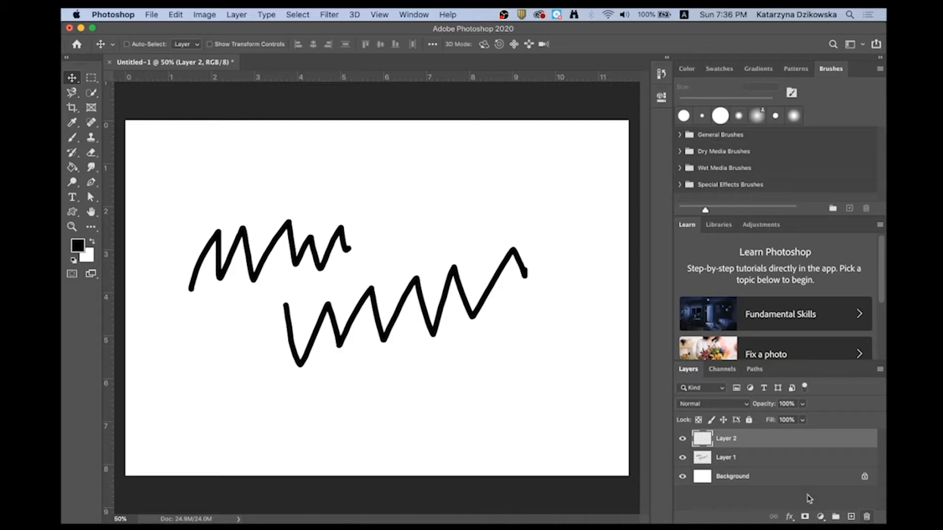
left_click(78, 245)
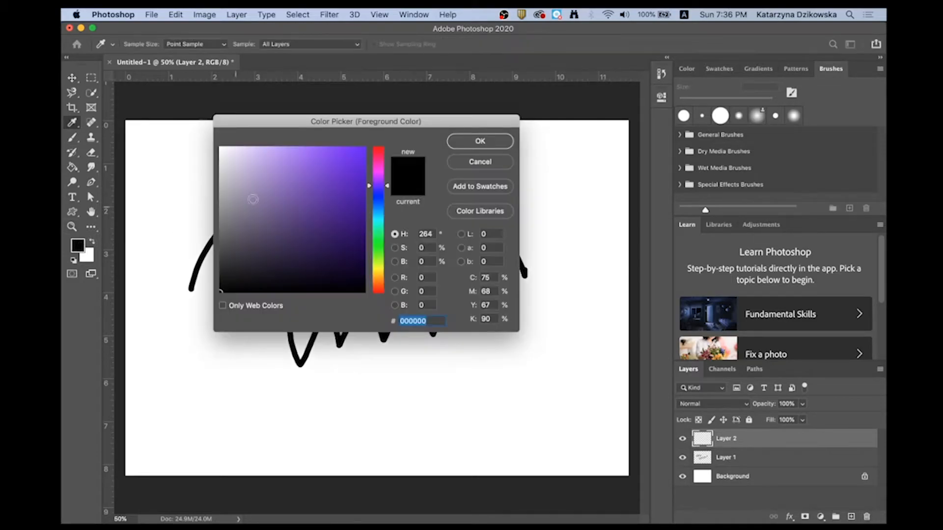
left_click(330, 162)
left_click(479, 141)
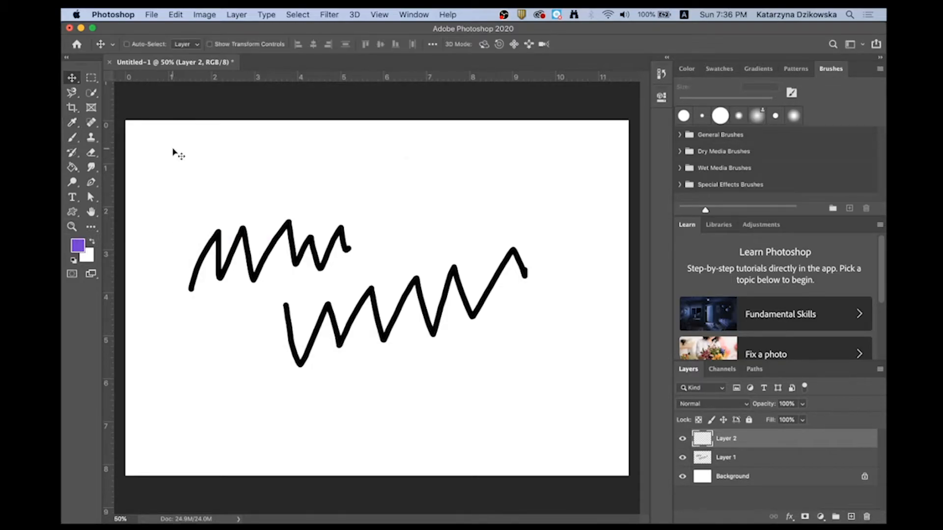
left_click(72, 138)
left_click(117, 139)
mouse_move(407, 158)
left_mouse_down()
mouse_move(481, 178)
mouse_move(491, 191)
mouse_move(567, 198)
left_mouse_up()
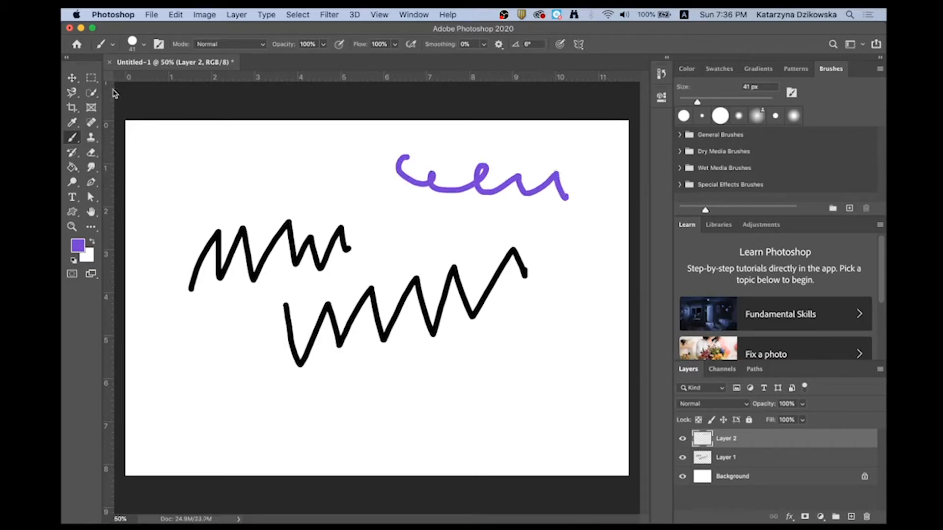
- Move the purple squiggle slightly up and right, and the black zigzags on Layer 1 slightly down and right
left_click(73, 78)
mouse_move(471, 185)
left_mouse_down()
mouse_move(508, 259)
mouse_move(354, 177)
mouse_move(549, 178)
mouse_move(482, 171)
left_mouse_up()
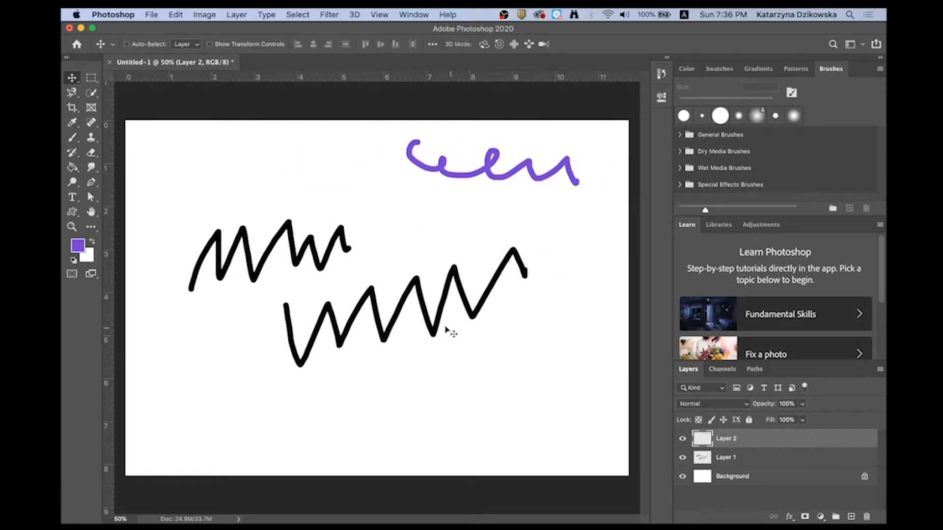
left_click(730, 457)
mouse_move(449, 308)
left_mouse_down()
mouse_move(452, 361)
mouse_move(481, 302)
mouse_move(469, 321)
left_mouse_up()
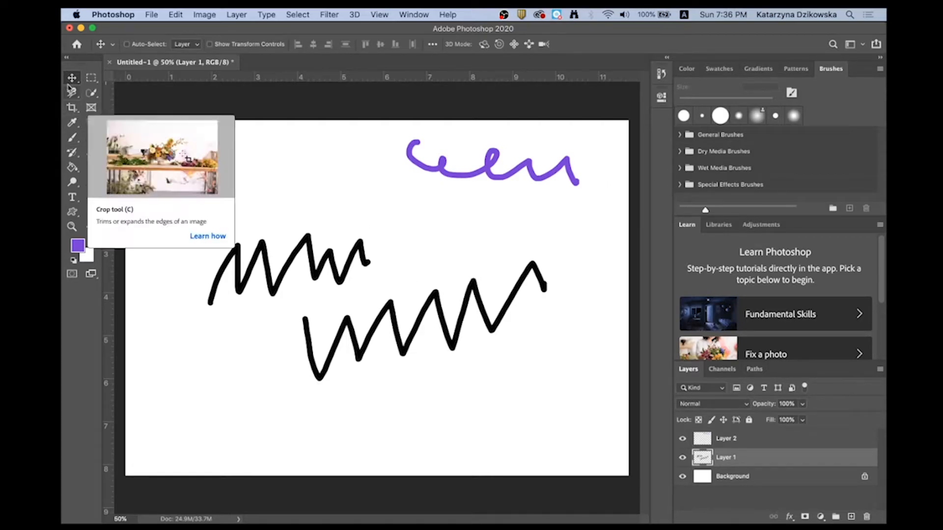
- Crop the canvas on all four sides around the strokes, to about 10.3 by 6.6 inches
left_click(72, 108)
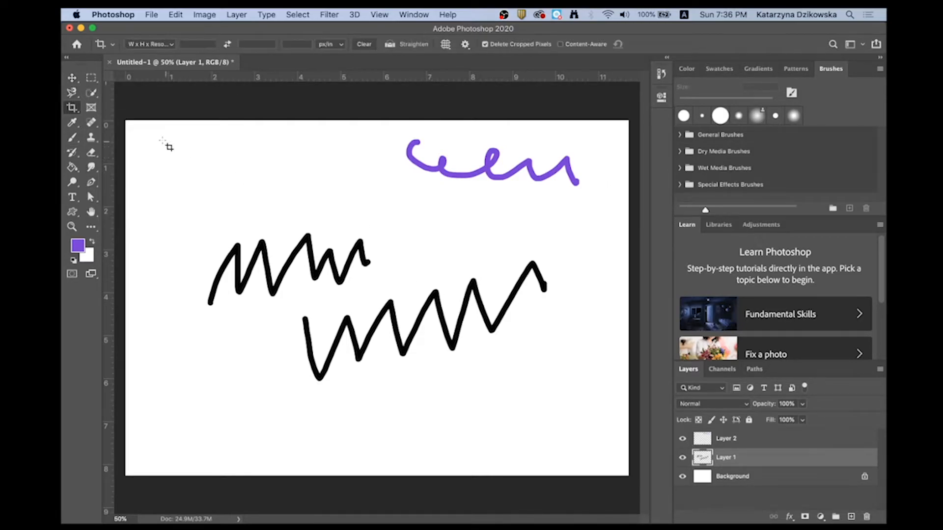
left_click_drag(151, 135, 597, 421)
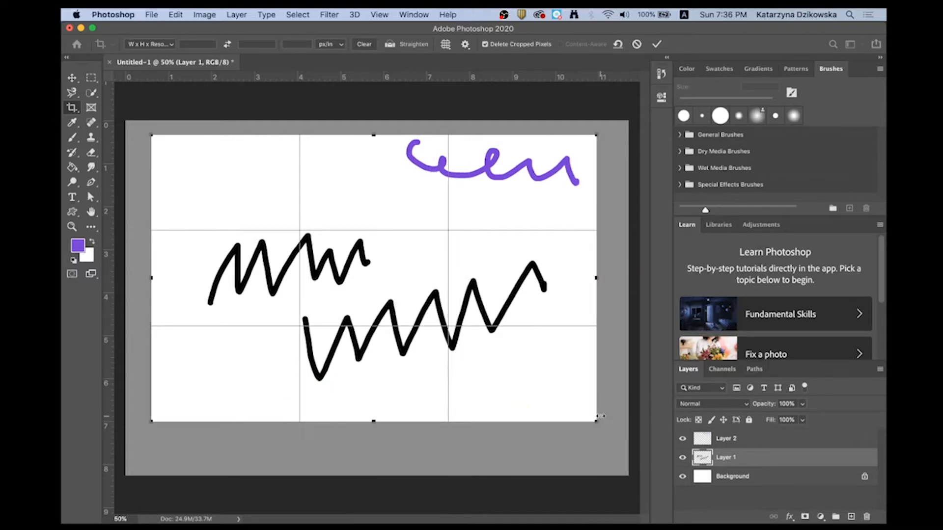
key("Return")
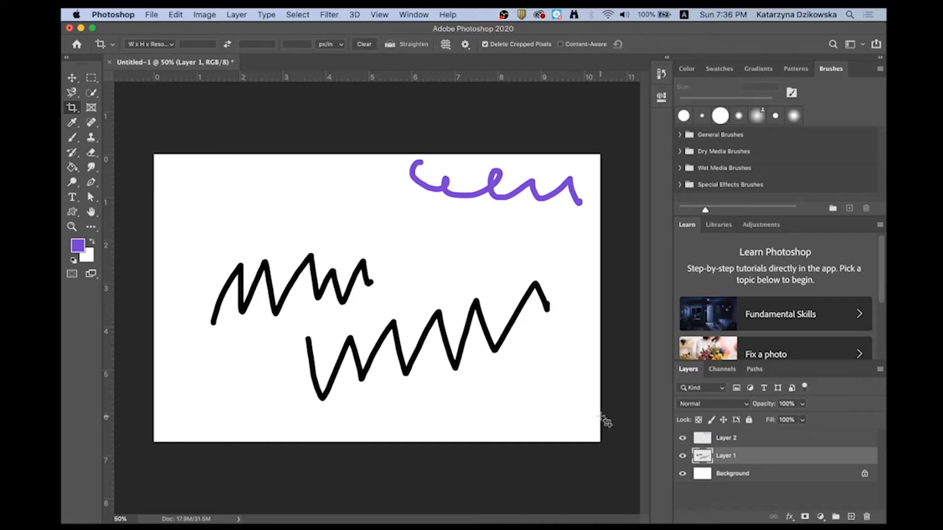
- Paint a muted purple (#644f84) blob on Layer 2 in the canvas's upper left with the Brush tool
left_click(73, 138)
left_click(77, 245)
left_click(276, 215)
left_click(480, 141)
left_click(751, 443)
mouse_move(281, 204)
left_mouse_down()
mouse_move(304, 193)
mouse_move(270, 204)
mouse_move(300, 201)
left_mouse_up()
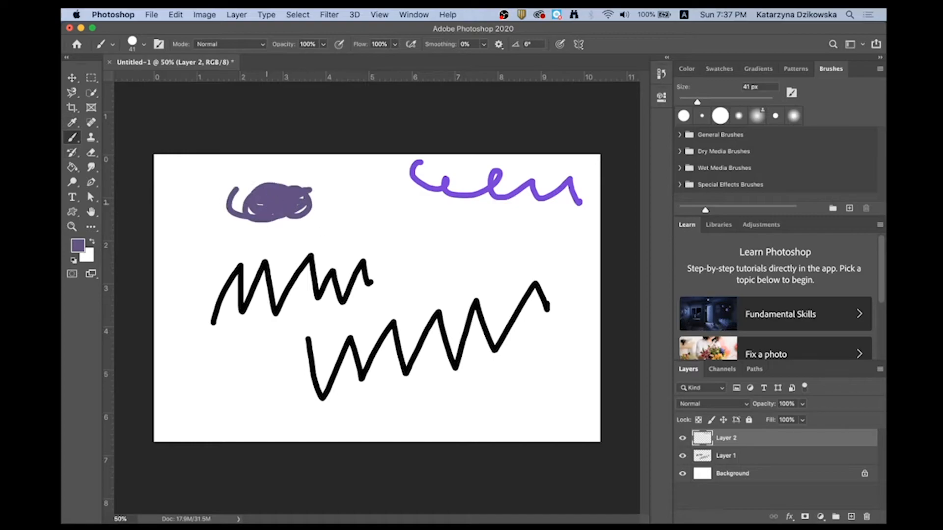
- Set the foreground colour to a very dark purple and scribble a blob below the bright purple squiggle
left_click(78, 245)
left_click(268, 225)
left_click(480, 141)
mouse_move(538, 213)
left_mouse_down()
mouse_move(506, 255)
mouse_move(543, 264)
left_mouse_up()
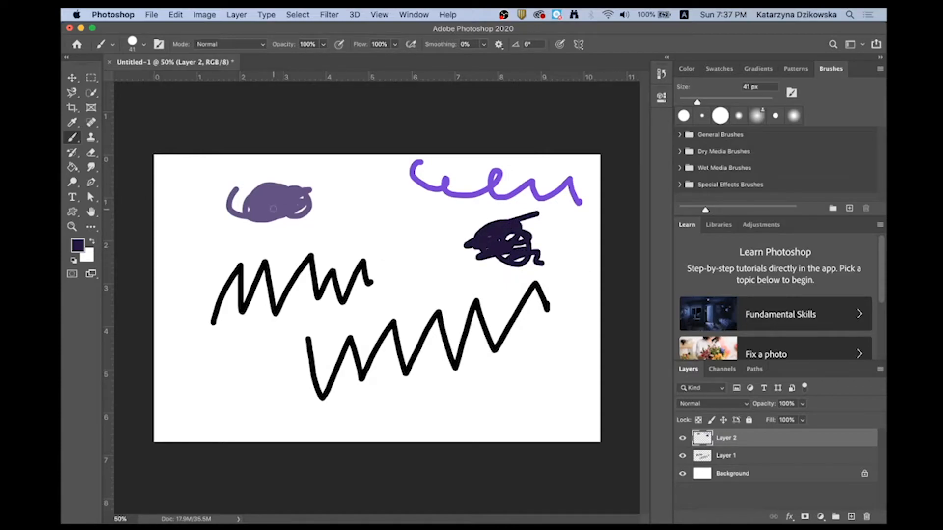
- Sample the muted purple blob's colour with the Eyedropper and paint a short scribble beside that blob
left_click(72, 123)
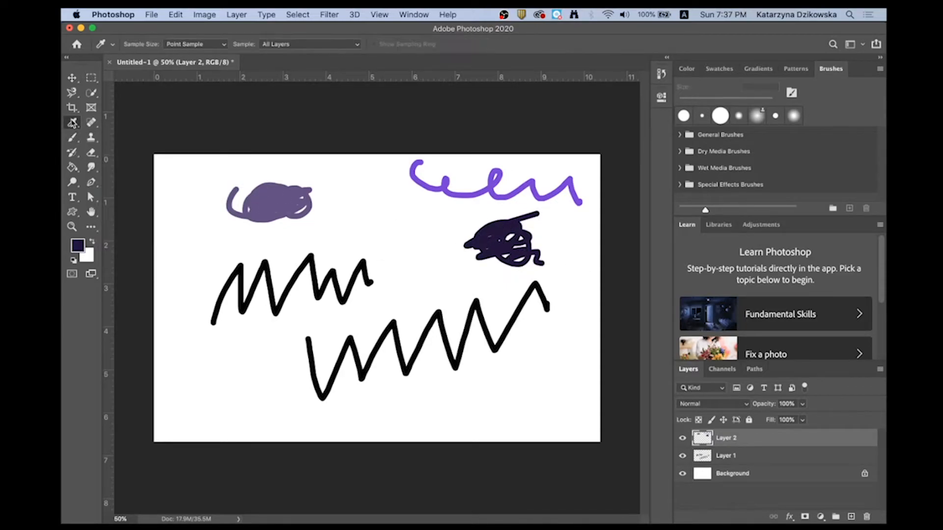
left_click(273, 196)
left_click(492, 229)
left_click(299, 204)
left_click(72, 137)
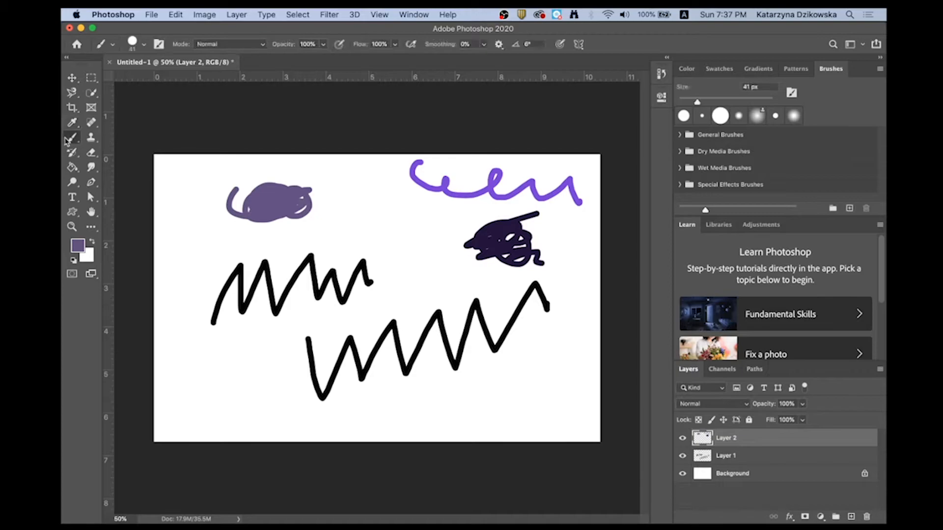
mouse_move(369, 200)
left_mouse_down()
mouse_move(396, 201)
mouse_move(385, 216)
mouse_move(393, 225)
left_mouse_up()
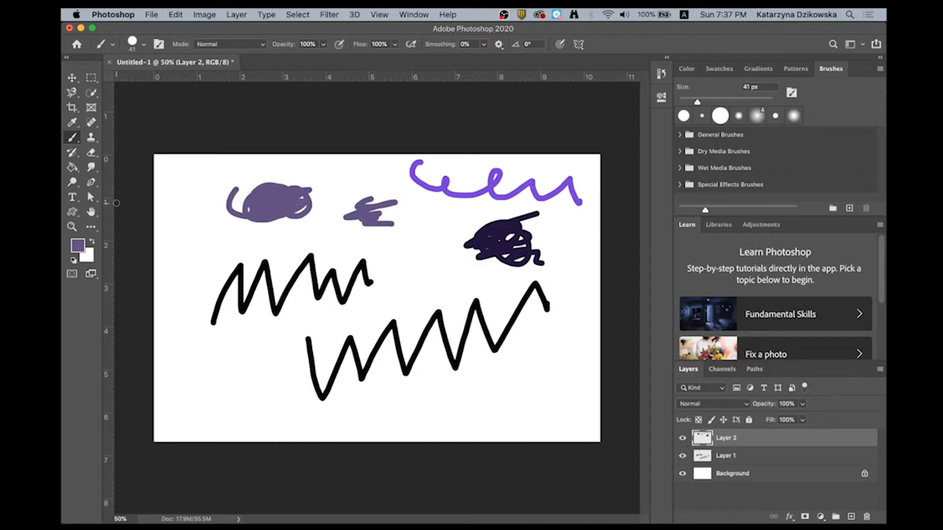
- Select the Paint Bucket tool and set the foreground colour to green #36e574
left_click(73, 170)
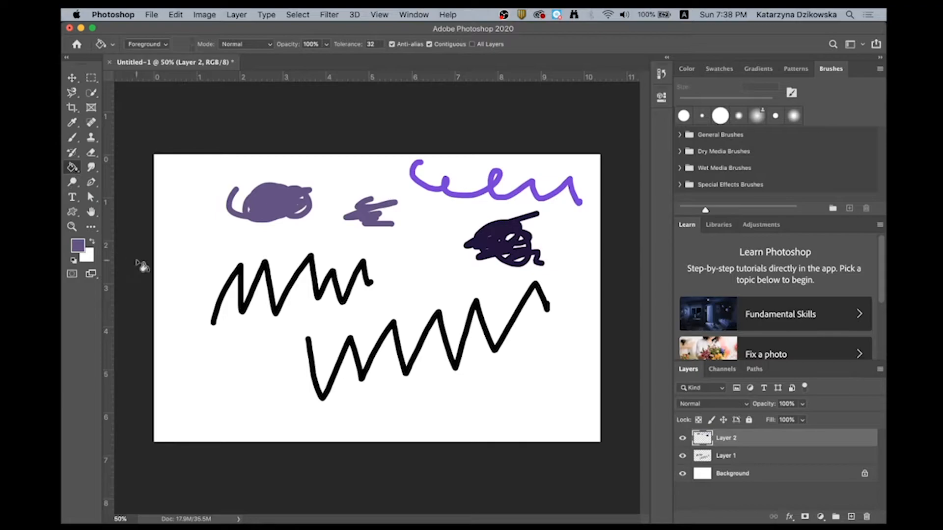
left_click(75, 248)
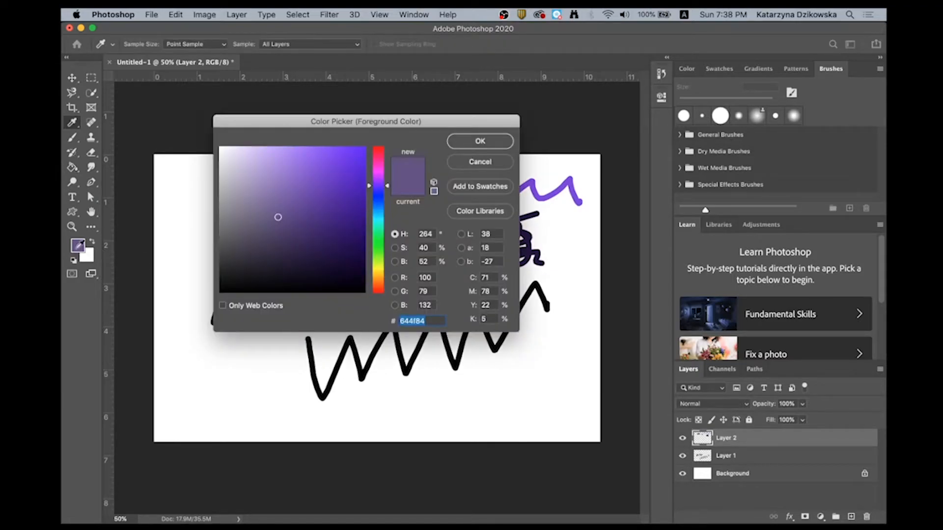
left_click(374, 234)
left_click(331, 161)
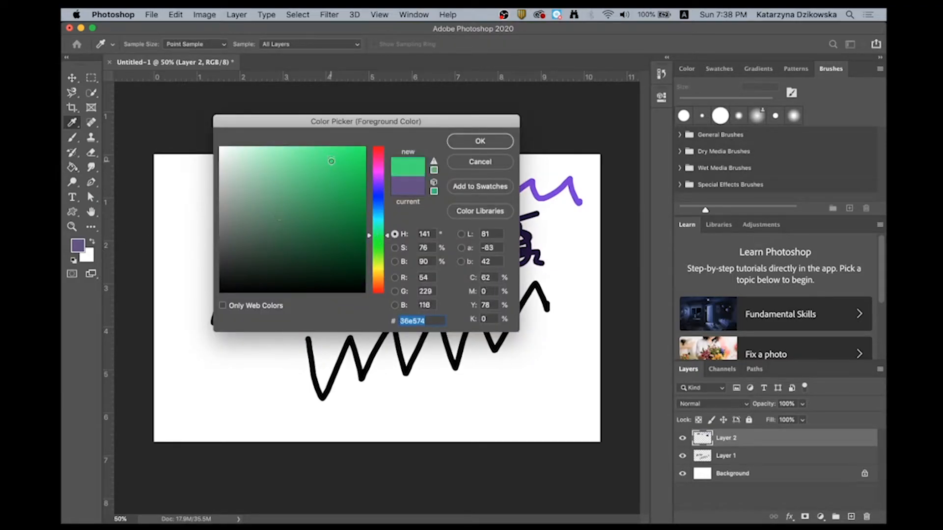
left_click(479, 143)
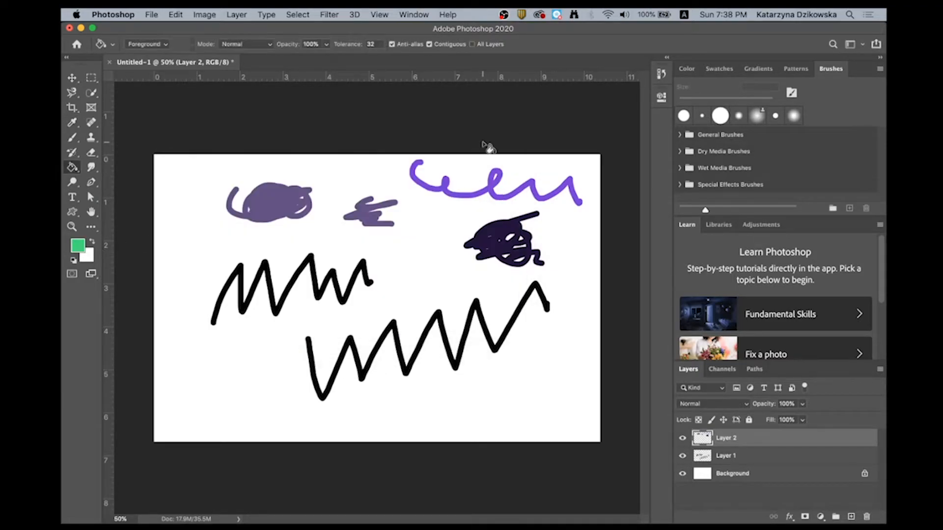
- Try the green fill on Layer 2, undo it, and fill the empty area of Layer 1 instead
left_click(572, 226)
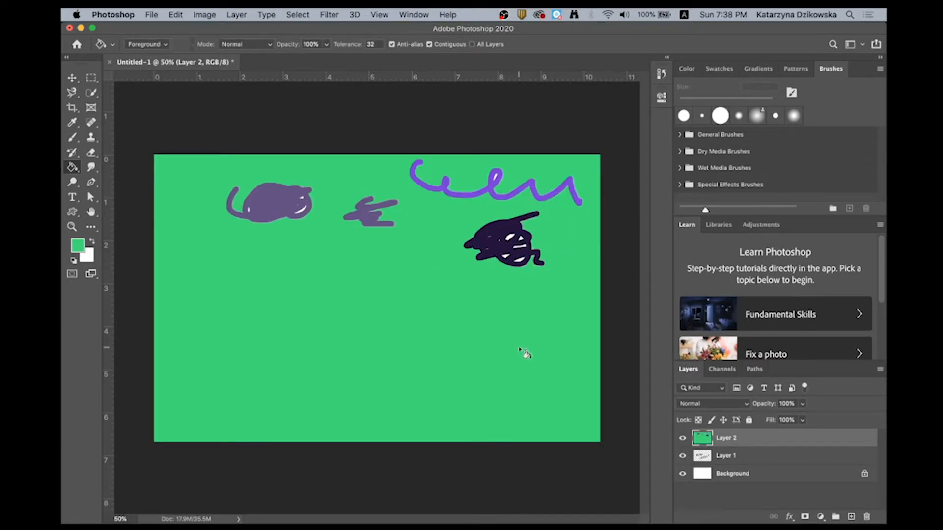
key("super+z")
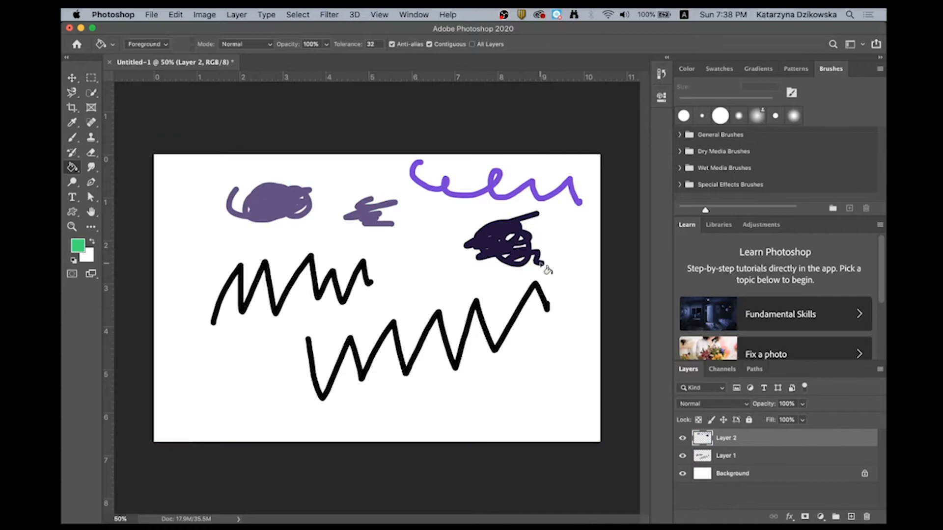
left_click(726, 456)
left_click(338, 317)
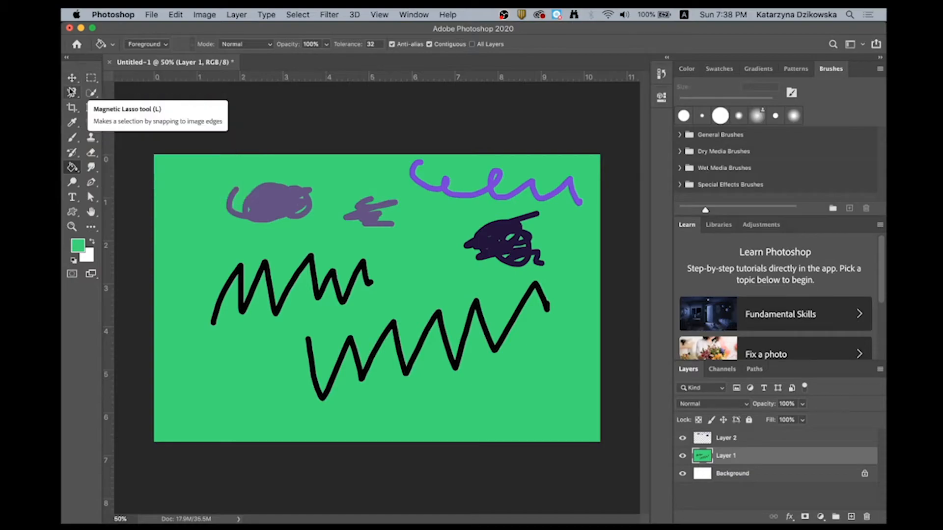
left_click(95, 82)
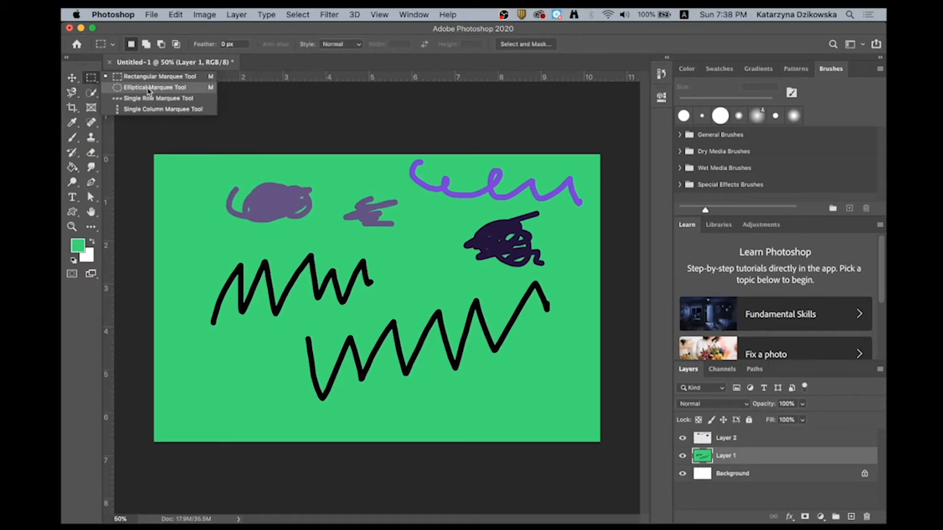
left_click(75, 95)
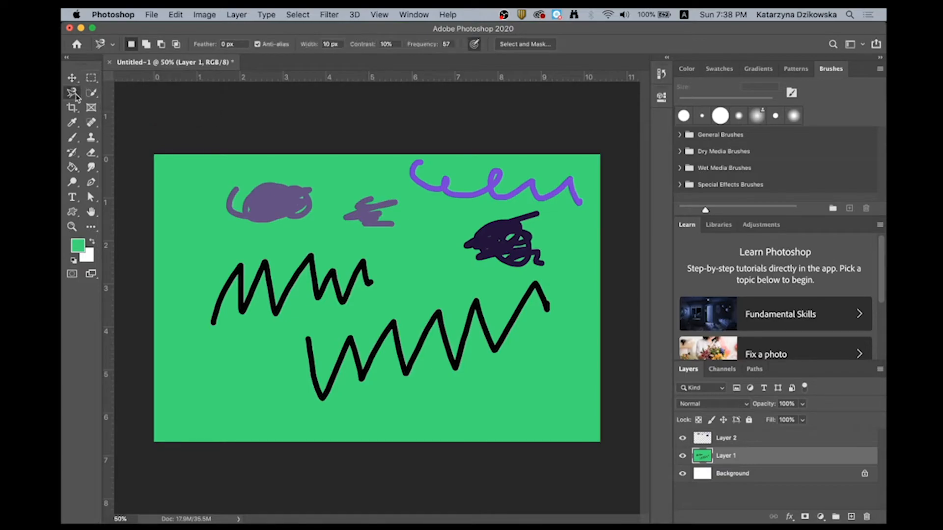
left_click(74, 95)
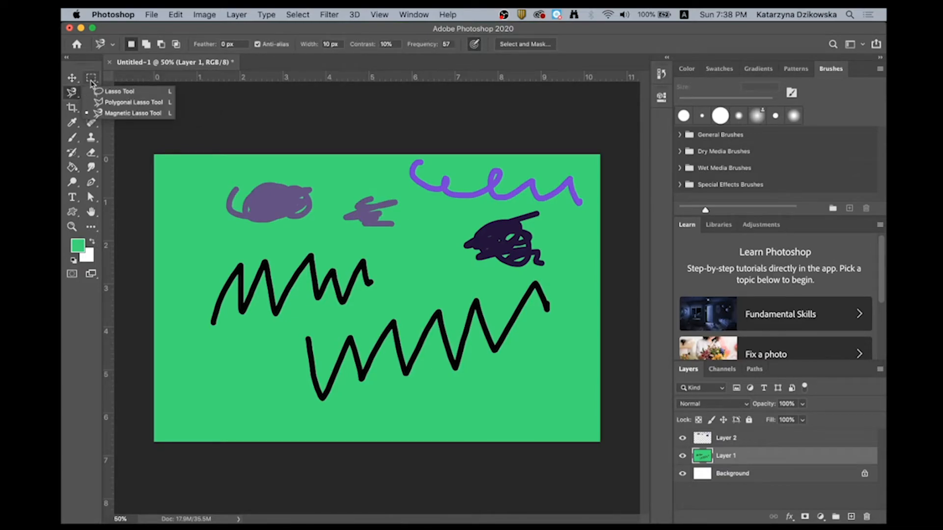
- With Layer 2 active, make a rectangular marquee selection about 3.9 by 5.1 inches over the canvas's left part
left_click(91, 78)
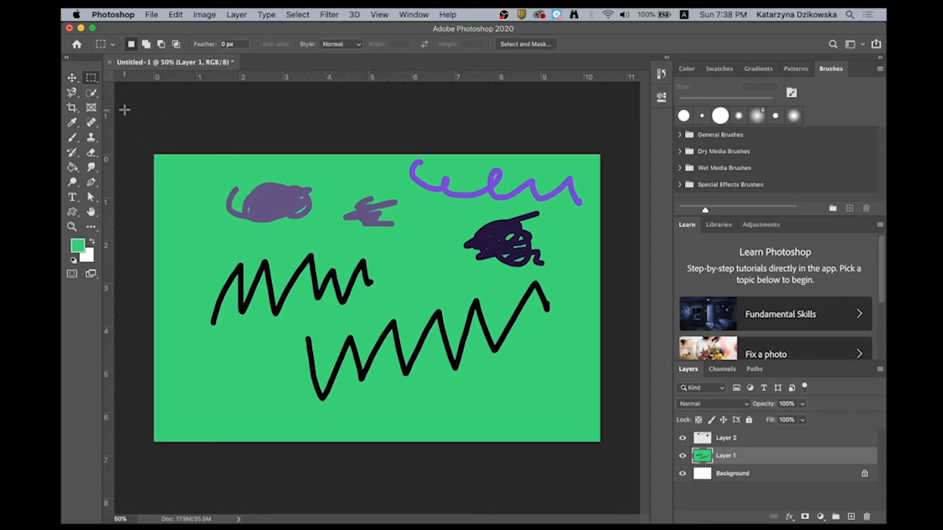
left_click(780, 438)
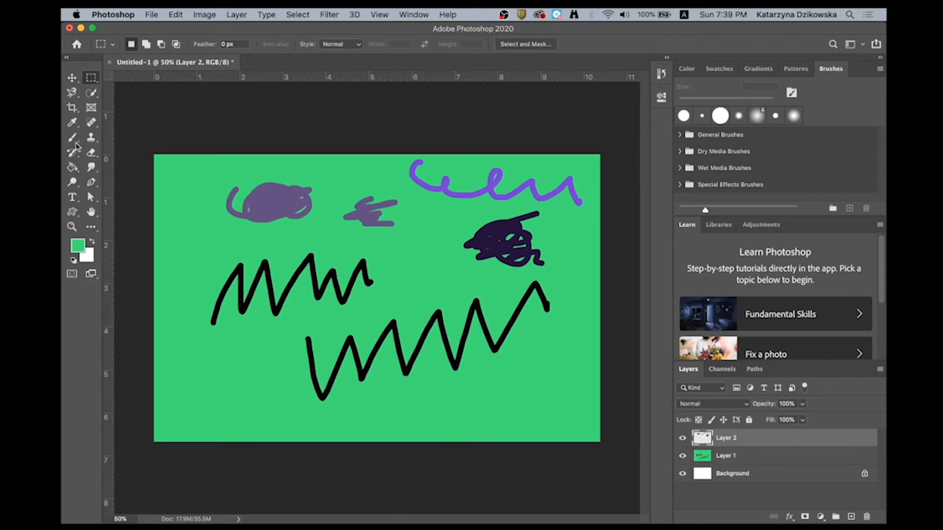
left_click_drag(169, 181, 336, 401)
- Fill the rectangular selection on Layer 2 with dark green using the Paint Bucket and return to the Brush tool
left_click(78, 246)
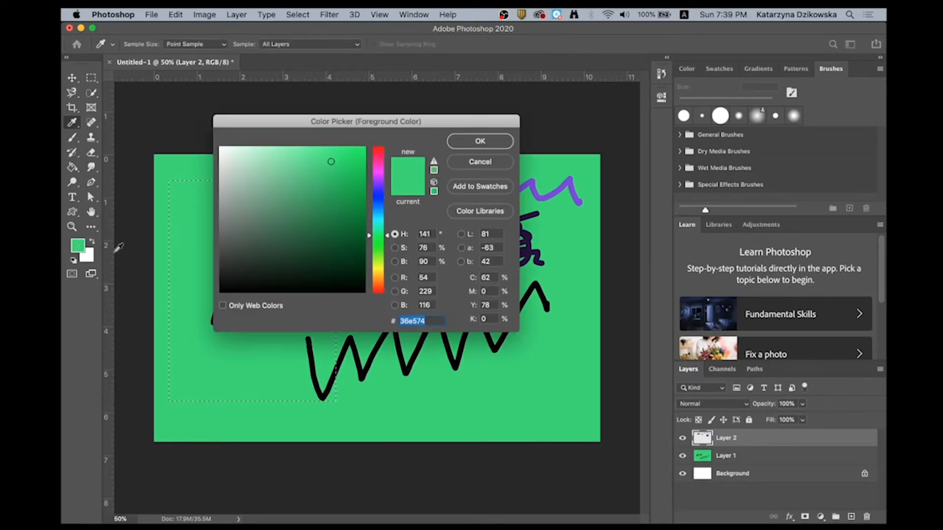
left_click(305, 226)
left_click(478, 142)
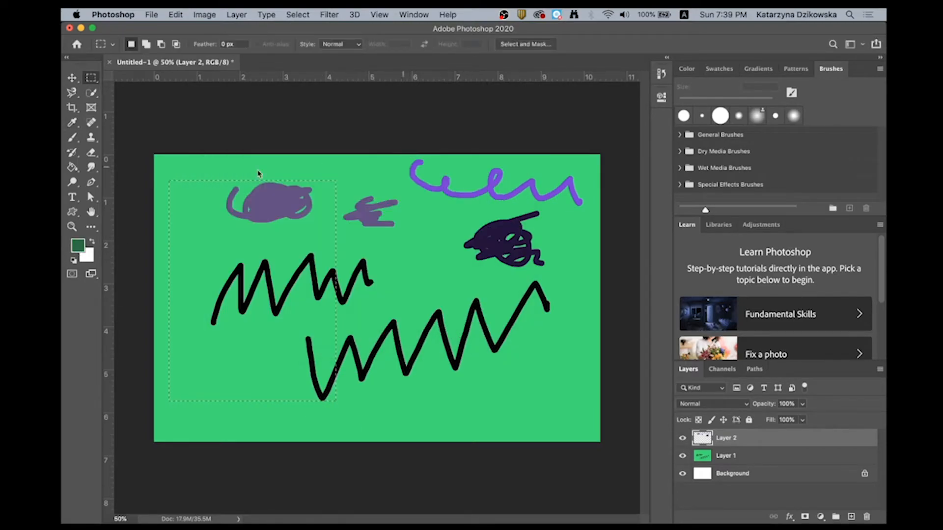
left_click(72, 167)
left_click(178, 228)
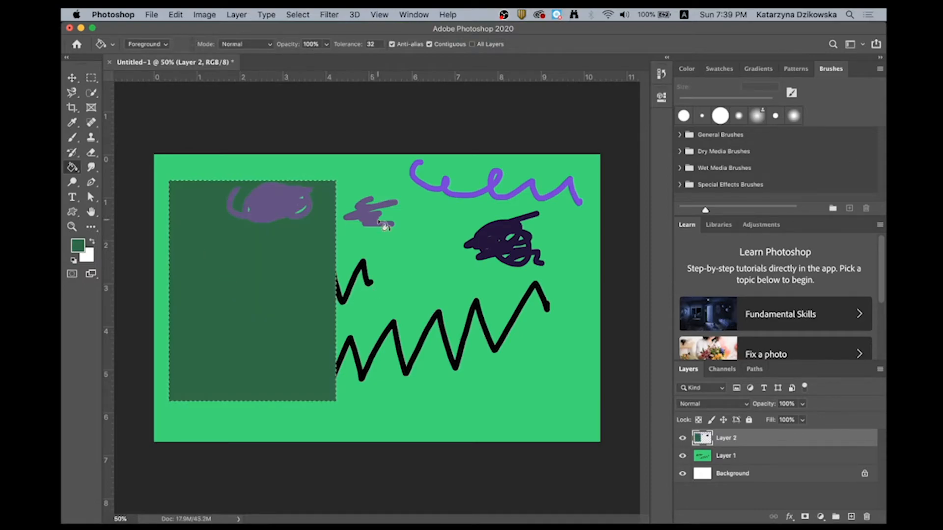
left_click(72, 78)
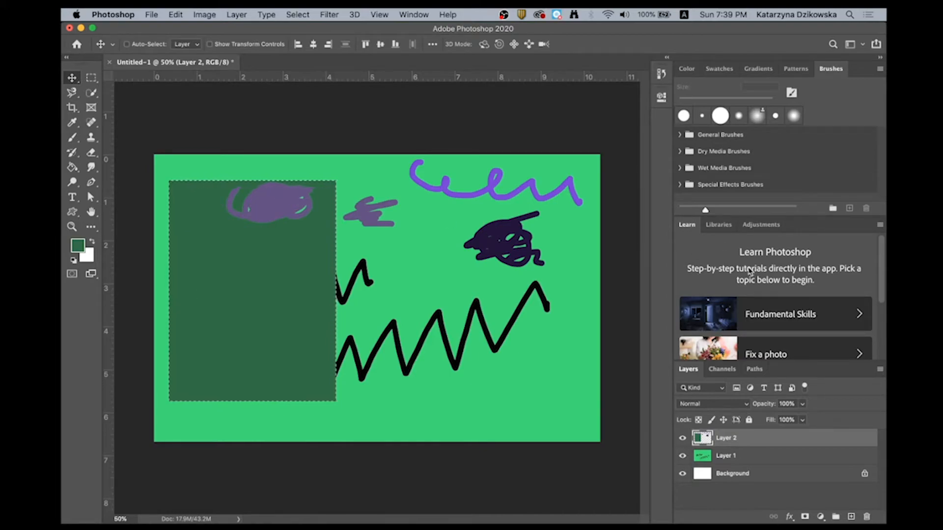
left_click(73, 138)
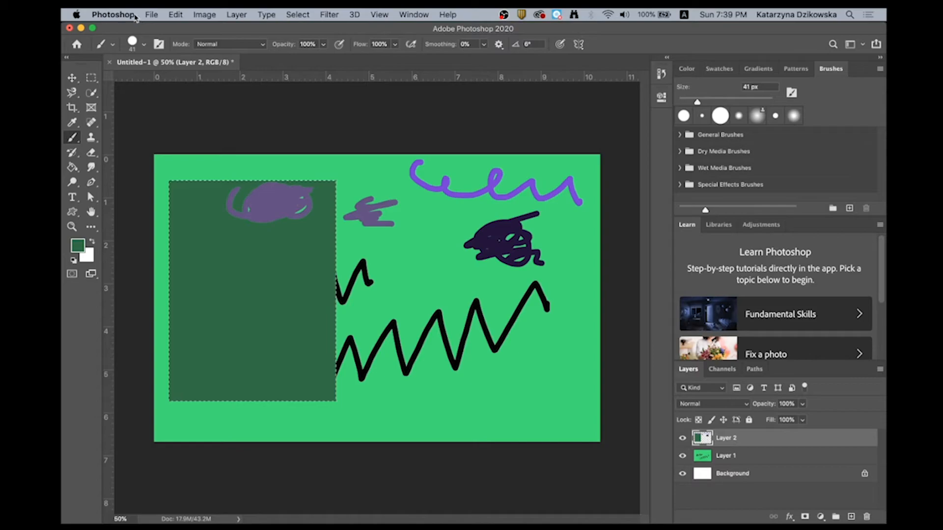
- Clear the rectangular selection and brush a dark green scribble on Layer 2 between the dark purple blob and the black zigzag
left_click(299, 15)
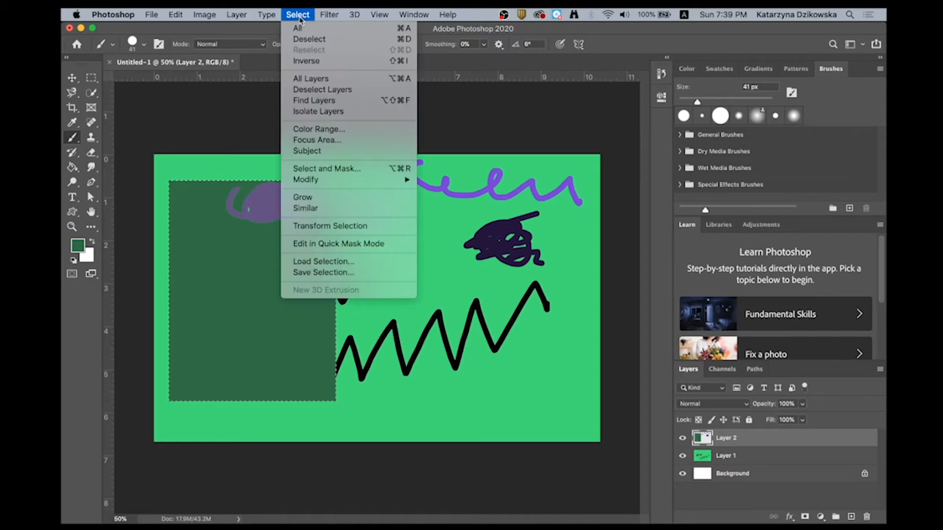
left_click(309, 42)
mouse_move(408, 266)
left_mouse_down()
mouse_move(435, 287)
mouse_move(441, 268)
mouse_move(461, 285)
mouse_move(478, 273)
mouse_move(427, 251)
mouse_move(431, 273)
left_mouse_up()
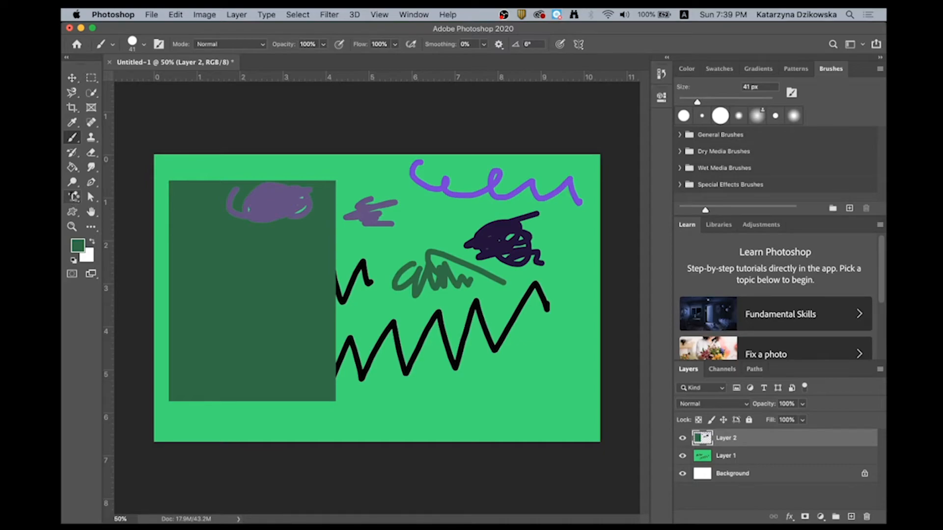
- Add a first name as horizontal point text near the canvas's lower middle with the Horizontal Type tool
left_click_drag(74, 197, 131, 197)
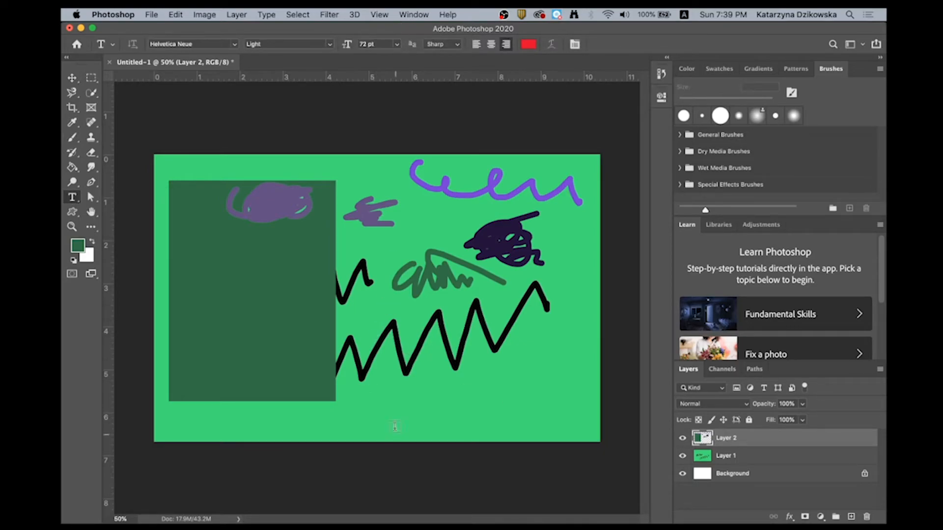
left_click(393, 405)
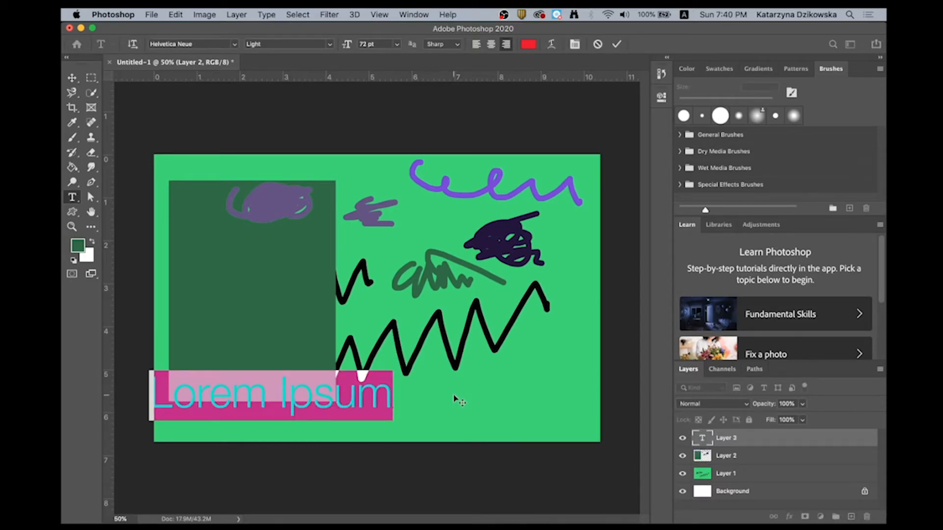
type("Kata")
key("BackSpace")
key("BackSpace")
type("sia")
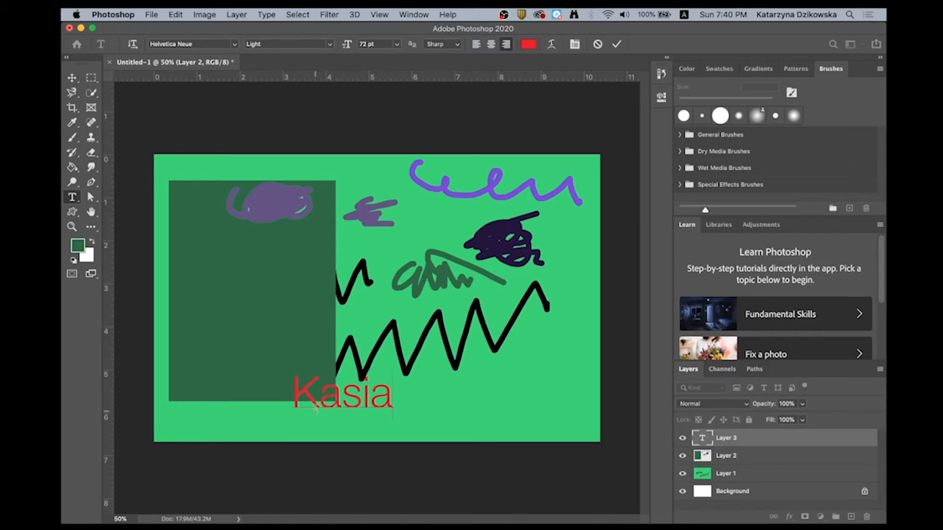
- Change the name text's font to Arial Black Regular, keeping the size at 72 pt
left_click_drag(291, 390, 394, 393)
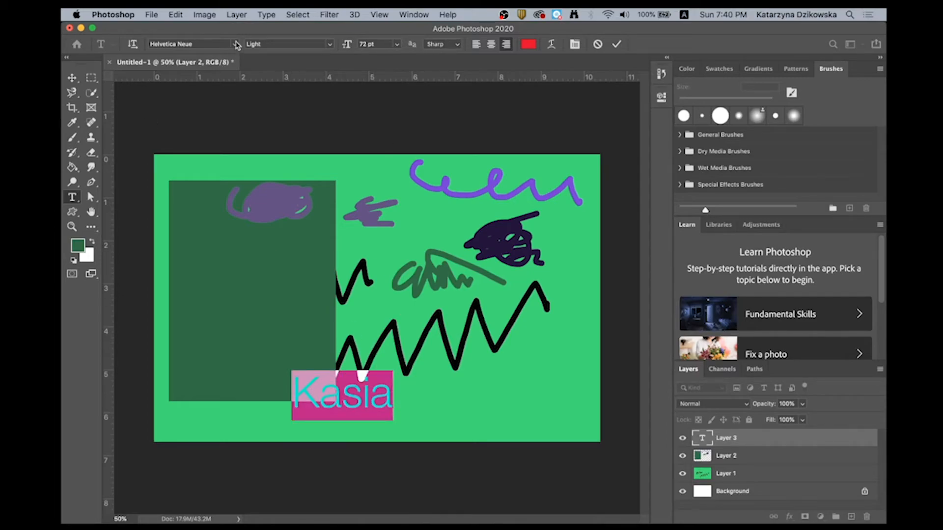
left_click(221, 45)
left_click(297, 265)
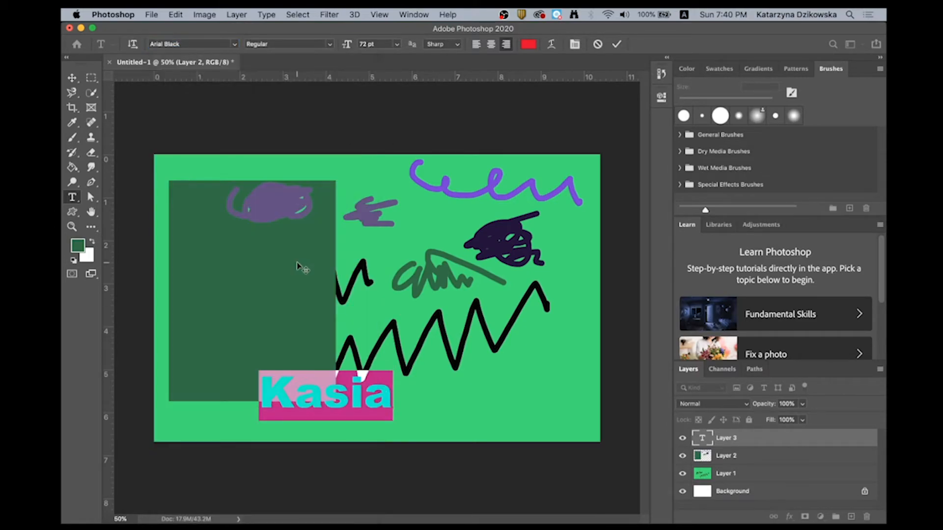
left_click(330, 45)
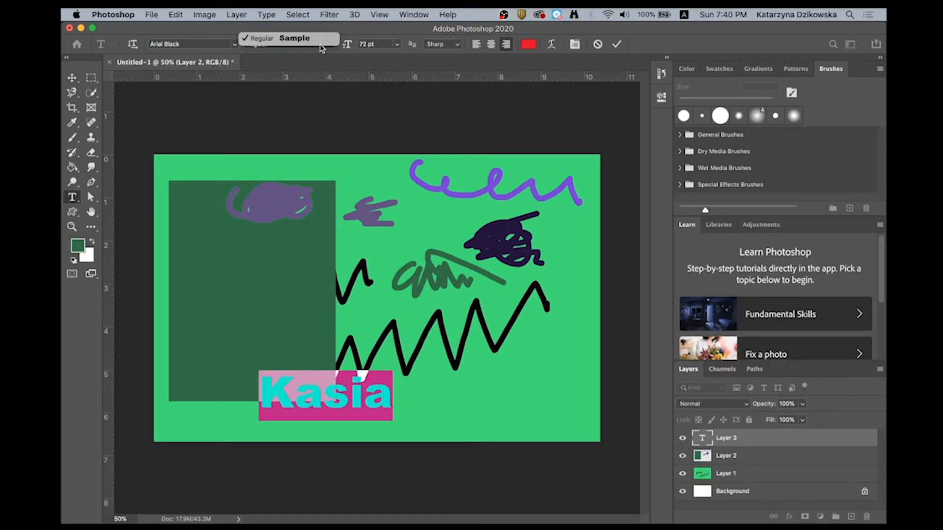
left_click(302, 38)
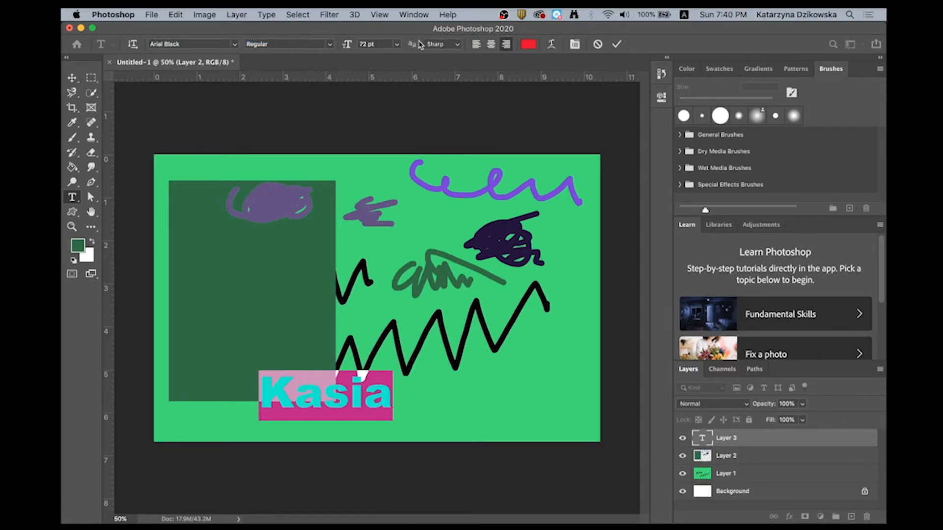
left_click(397, 45)
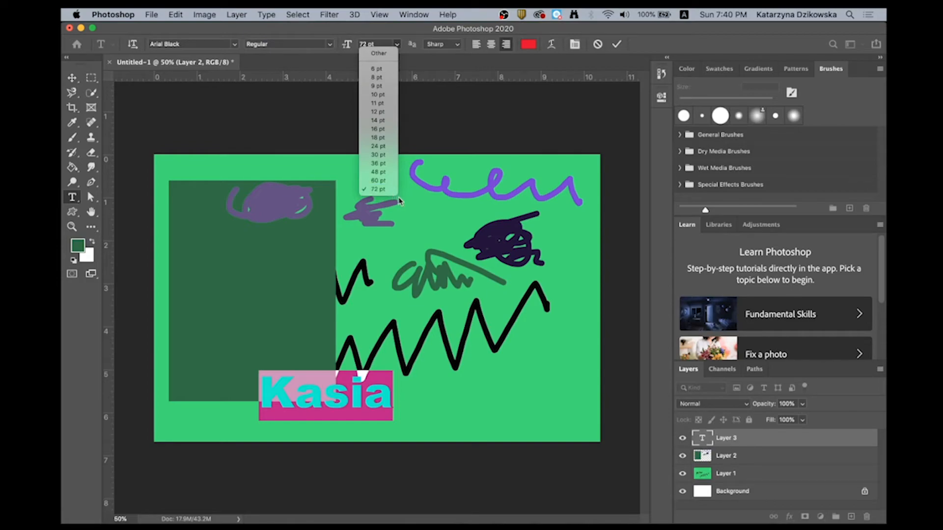
- Set the name text's colour to dark brown #4c3135 and commit the text
left_click(528, 44)
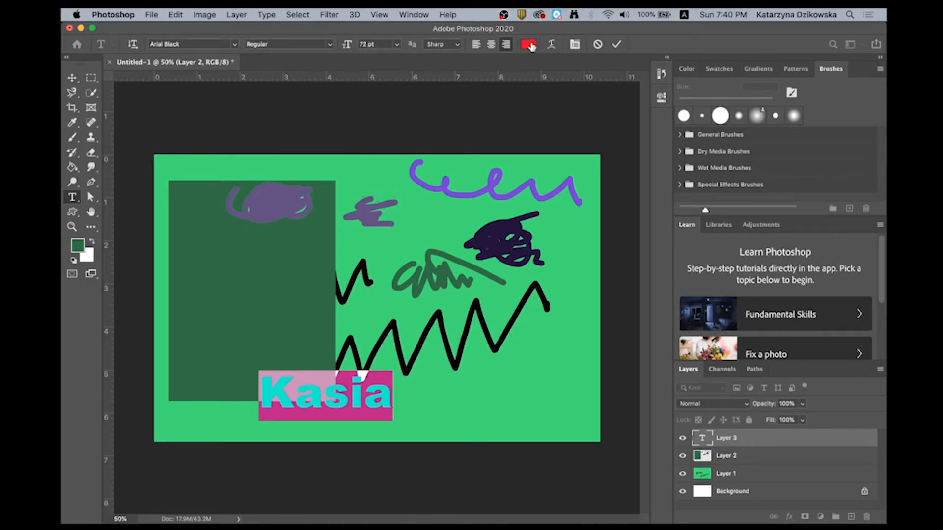
left_click(529, 45)
left_click(271, 249)
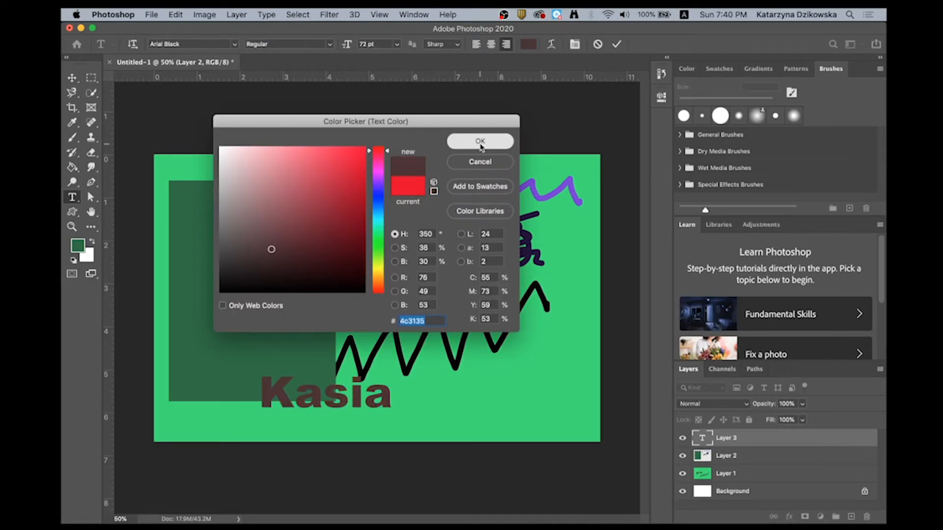
left_click(480, 141)
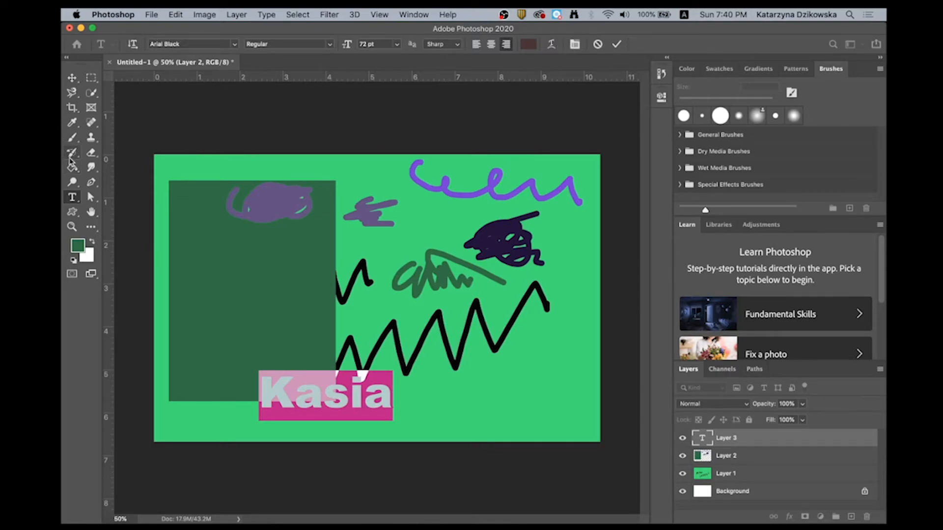
left_click(72, 80)
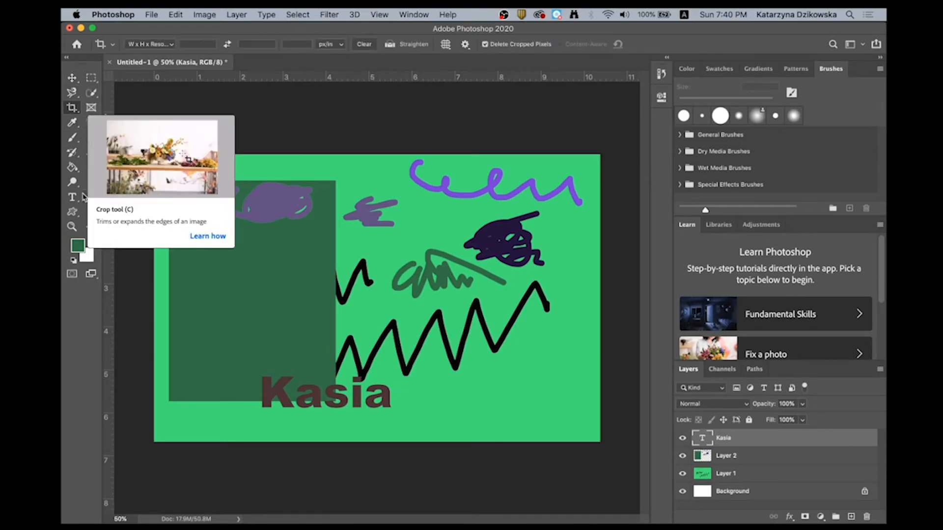
left_click(73, 138)
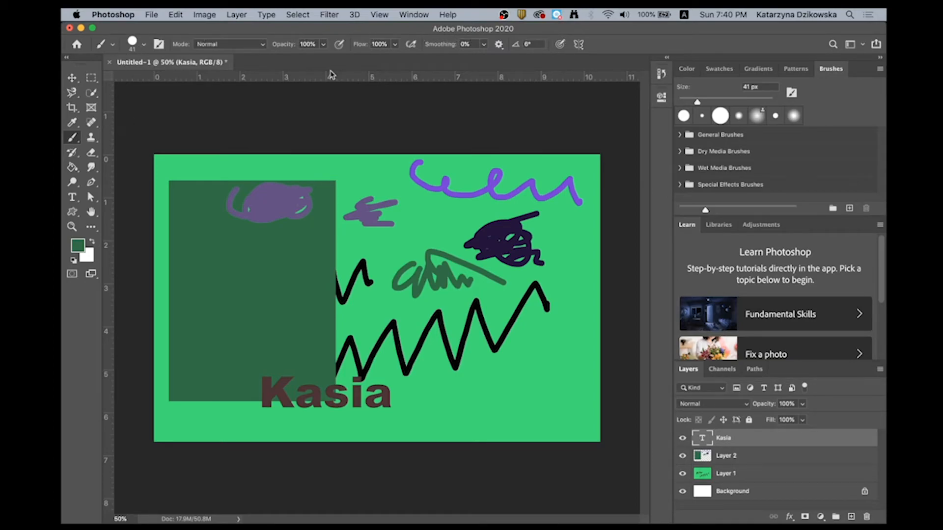
left_click(73, 182)
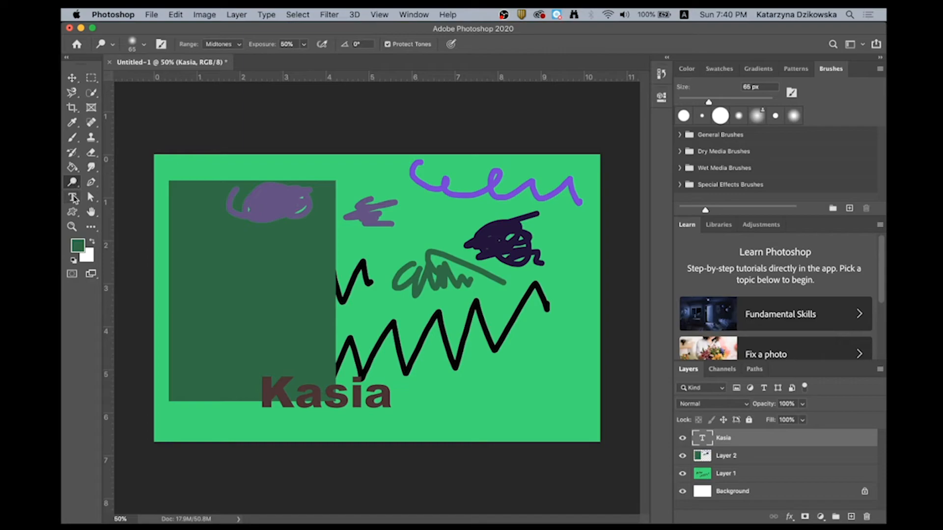
left_click(72, 167)
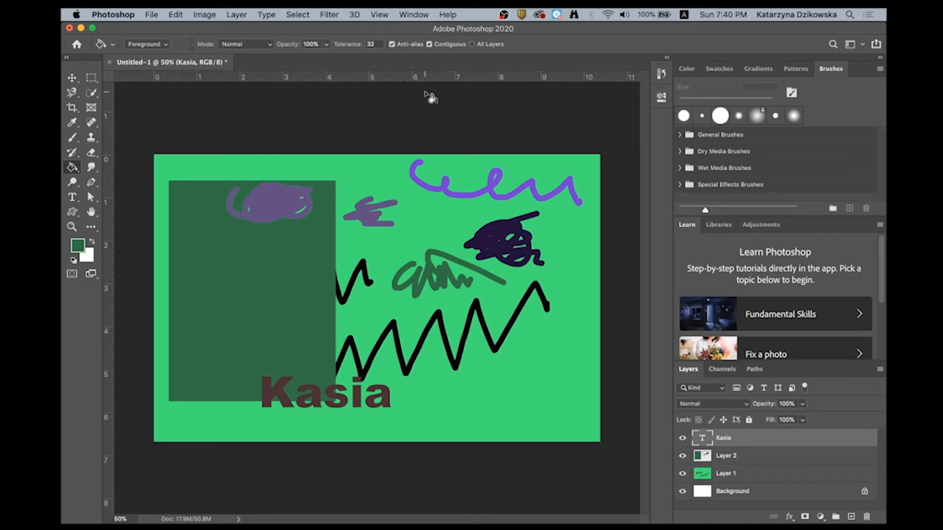
- Set up the Smudge tool on Layer 2 with a hard round 127 px tip at 100% hardness
mouse_move(91, 170)
left_mouse_down()
mouse_move(133, 167)
mouse_move(135, 191)
left_mouse_up()
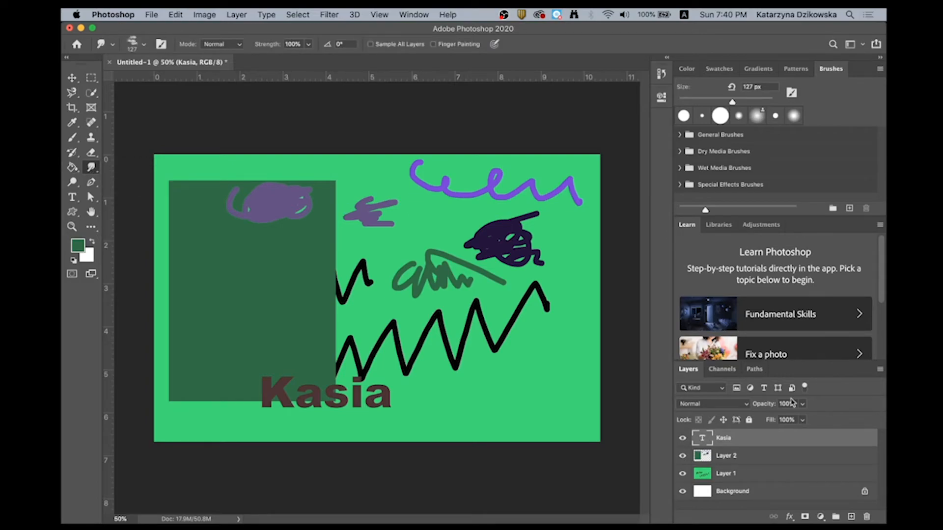
left_click(746, 455)
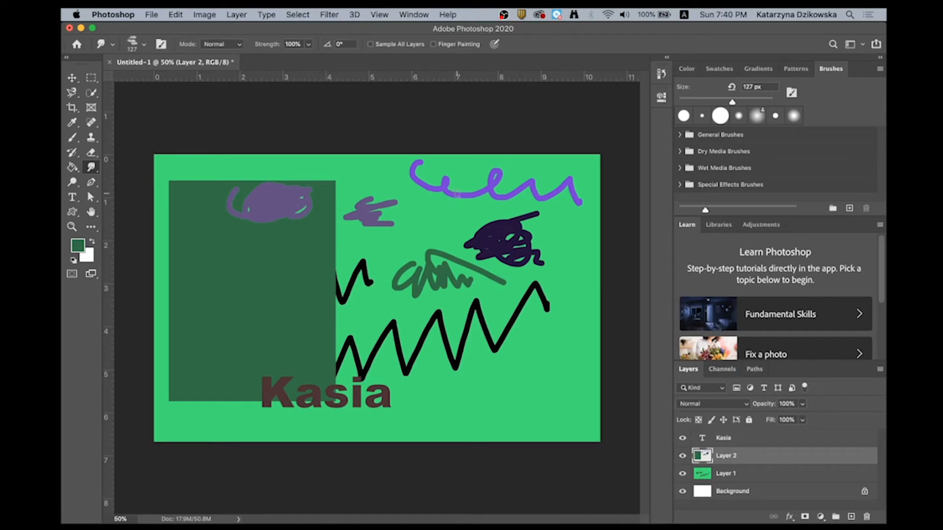
key("super+equal")
key("super+equal")
key("super+equal")
key("space")
left_click_drag(567, 203, 358, 312)
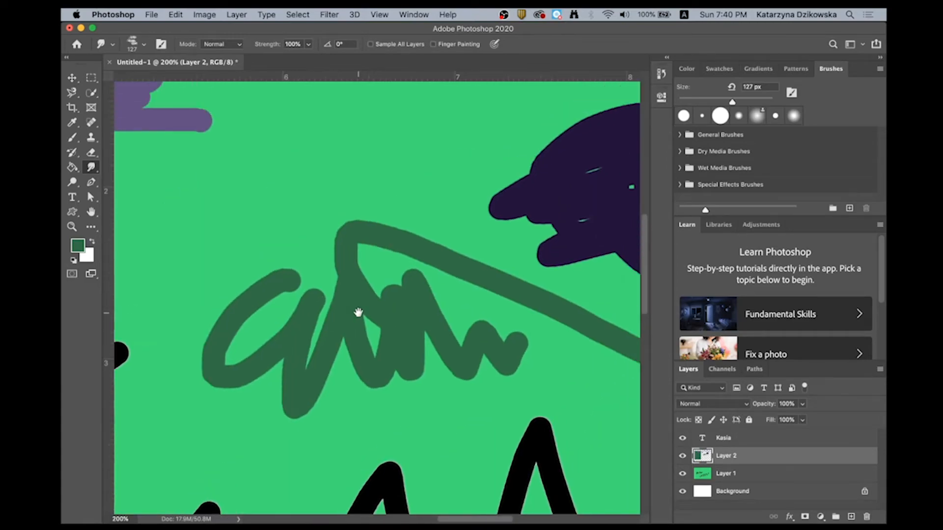
left_click(144, 44)
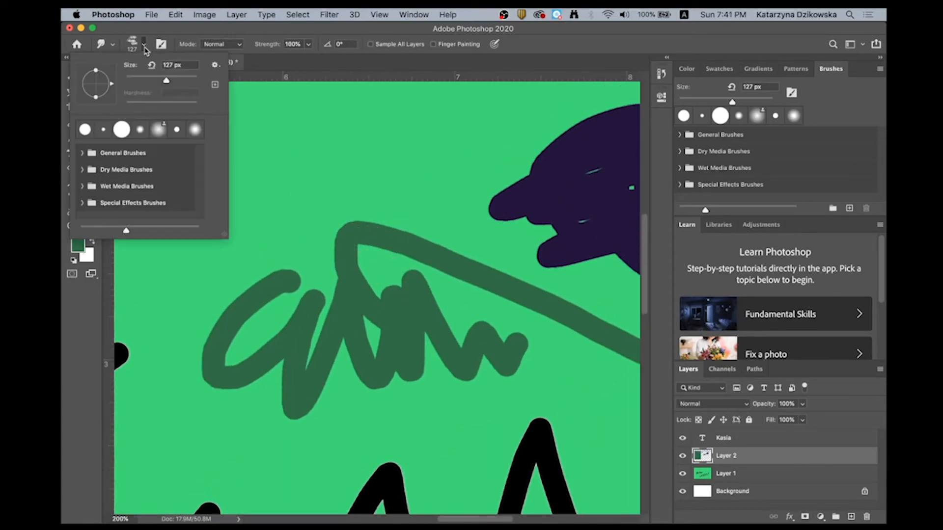
left_click(122, 130)
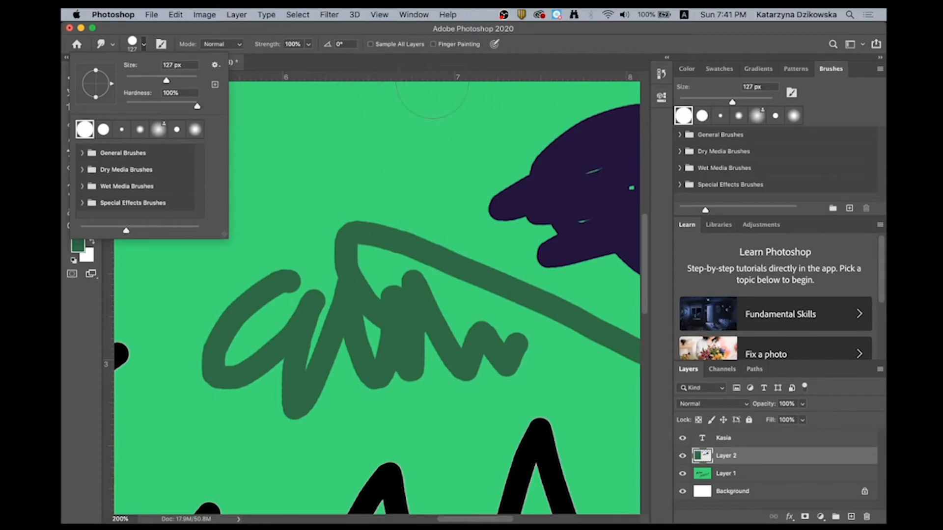
left_click(578, 60)
- Smudge the upper part of the dark green scribble outwards in several hard-edged strokes
left_click_drag(395, 221, 401, 176)
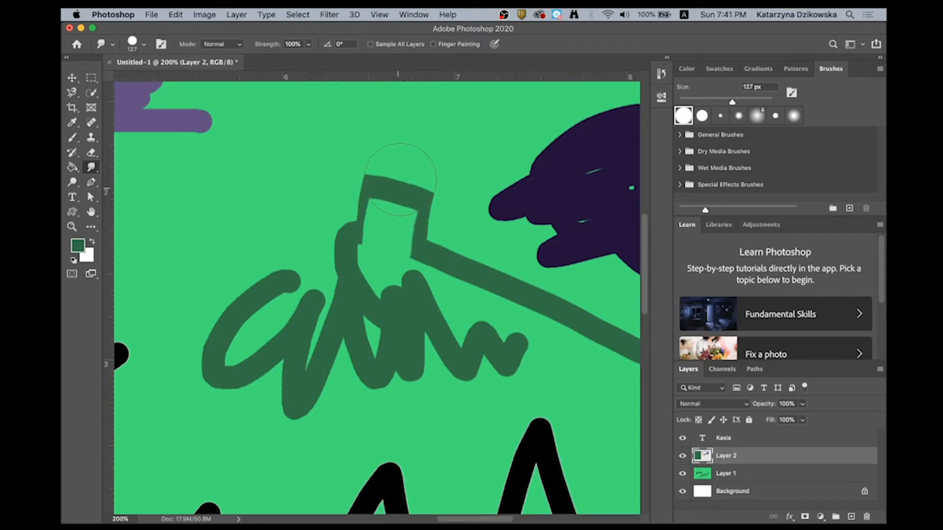
left_click_drag(379, 231, 294, 233)
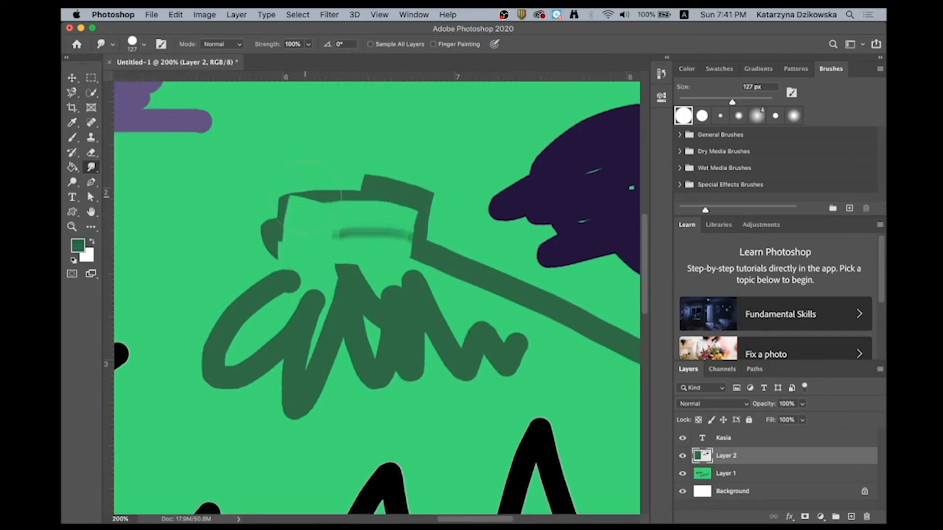
mouse_move(309, 197)
left_mouse_down()
mouse_move(312, 151)
mouse_move(371, 164)
left_mouse_up()
left_click_drag(384, 199, 412, 156)
left_click_drag(254, 225, 182, 231)
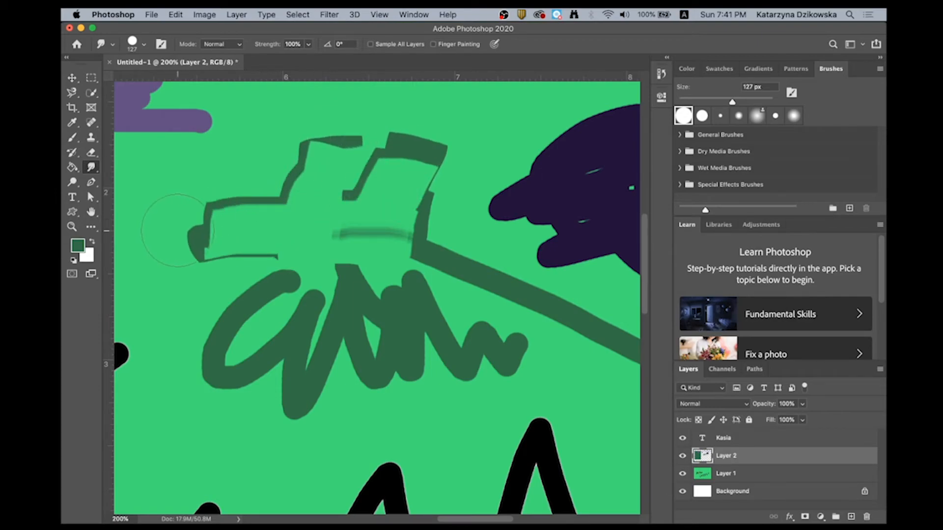
mouse_move(256, 202)
left_mouse_down()
mouse_move(243, 142)
mouse_move(310, 169)
mouse_move(327, 195)
left_mouse_up()
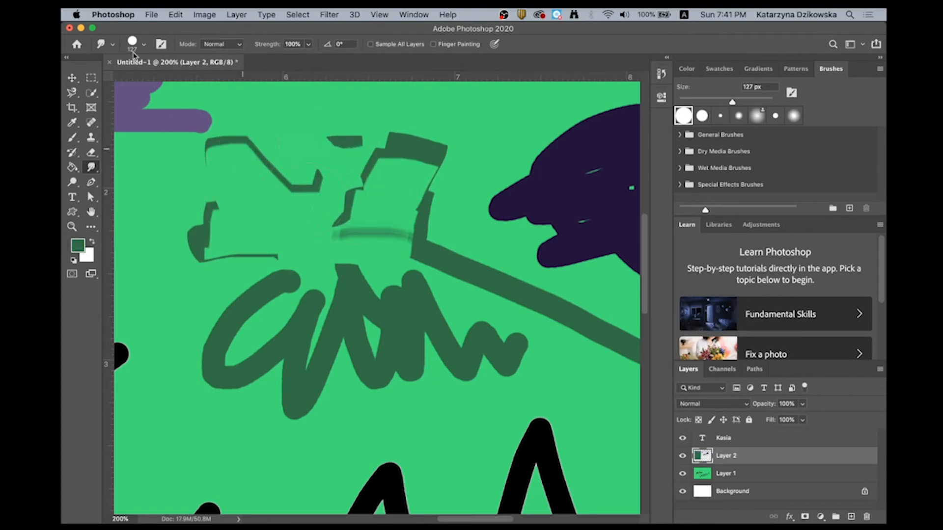
- Lower the smudge tip's hardness and blend the rest of the dark green scribble with soft swirling strokes
left_click(143, 46)
left_click_drag(197, 107, 138, 108)
left_click_drag(209, 347, 183, 346)
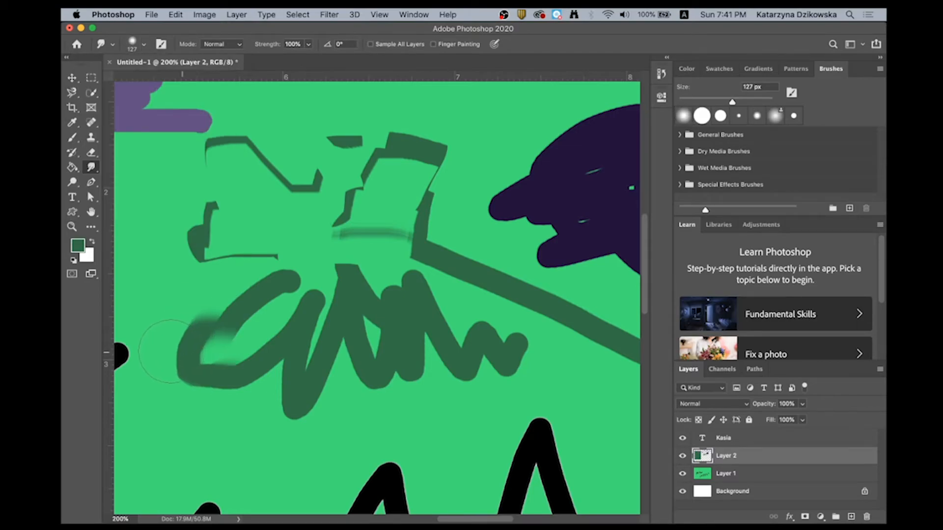
mouse_move(203, 407)
left_mouse_down()
mouse_move(187, 457)
mouse_move(172, 373)
mouse_move(147, 337)
mouse_move(155, 304)
mouse_move(226, 293)
mouse_move(234, 331)
mouse_move(179, 295)
mouse_move(210, 312)
mouse_move(187, 295)
mouse_move(227, 287)
mouse_move(224, 354)
mouse_move(259, 433)
mouse_move(315, 436)
mouse_move(259, 364)
mouse_move(270, 375)
mouse_move(244, 365)
mouse_move(284, 418)
mouse_move(331, 439)
mouse_move(332, 416)
mouse_move(356, 448)
mouse_move(344, 404)
mouse_move(335, 422)
mouse_move(345, 401)
mouse_move(277, 380)
mouse_move(278, 258)
mouse_move(274, 271)
mouse_move(152, 201)
mouse_move(191, 217)
mouse_move(183, 203)
mouse_move(191, 206)
mouse_move(193, 187)
mouse_move(222, 180)
mouse_move(270, 145)
mouse_move(325, 148)
mouse_move(296, 104)
mouse_move(359, 151)
mouse_move(415, 154)
mouse_move(447, 139)
mouse_move(450, 202)
mouse_move(421, 218)
mouse_move(418, 250)
mouse_move(361, 253)
mouse_move(337, 214)
mouse_move(281, 250)
mouse_move(210, 236)
mouse_move(195, 213)
mouse_move(175, 212)
left_mouse_up()
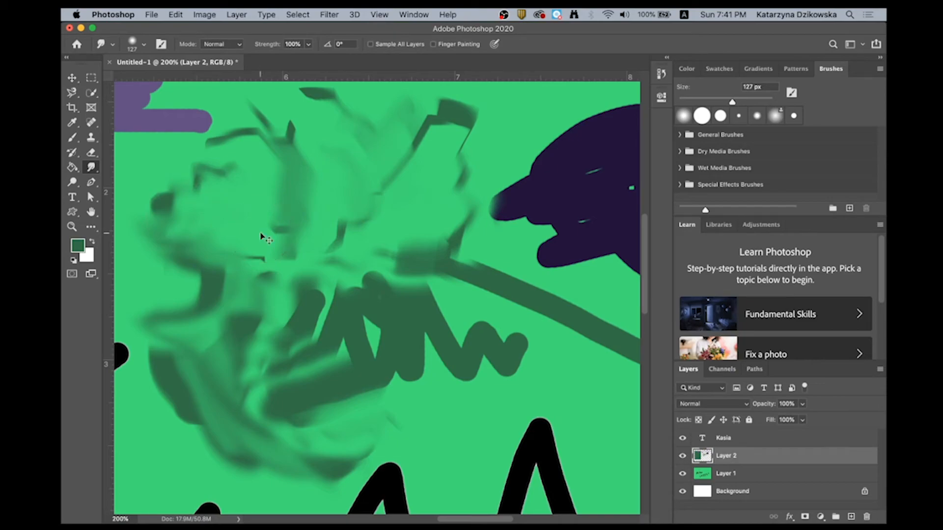
- Inspect the smudged area, the dark green rectangle's edges and the purple shapes up close at 200%, and return to the 50% view
key("super+minus")
key("super+minus")
key("super+minus")
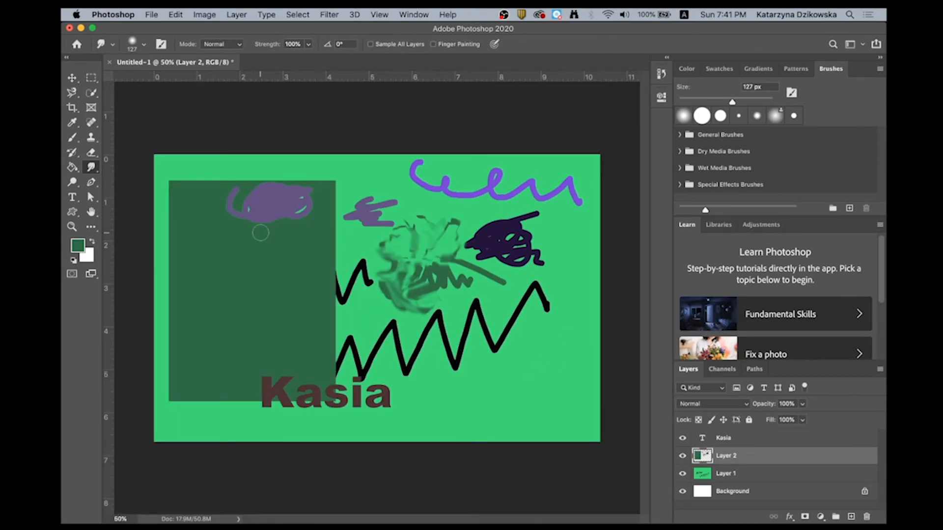
key("super+plus")
key("super+plus")
key("super+plus")
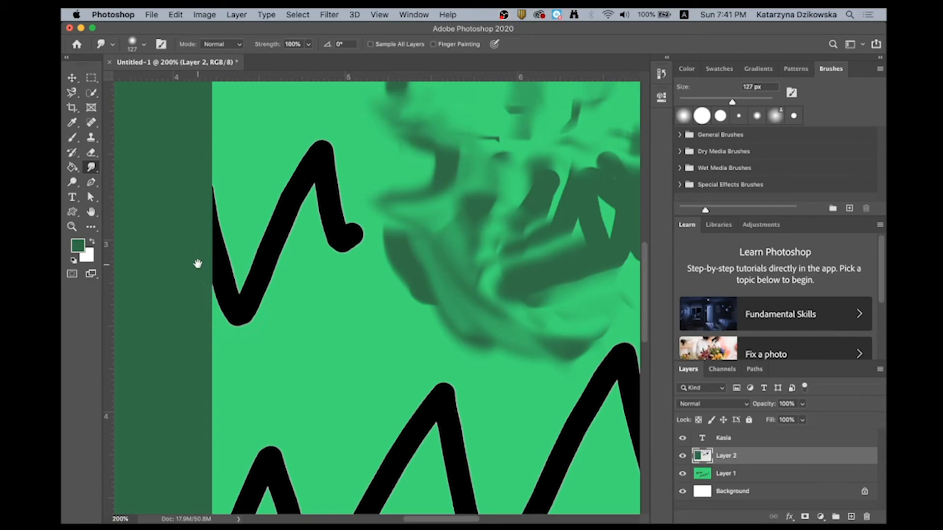
left_click_drag(168, 221, 326, 305)
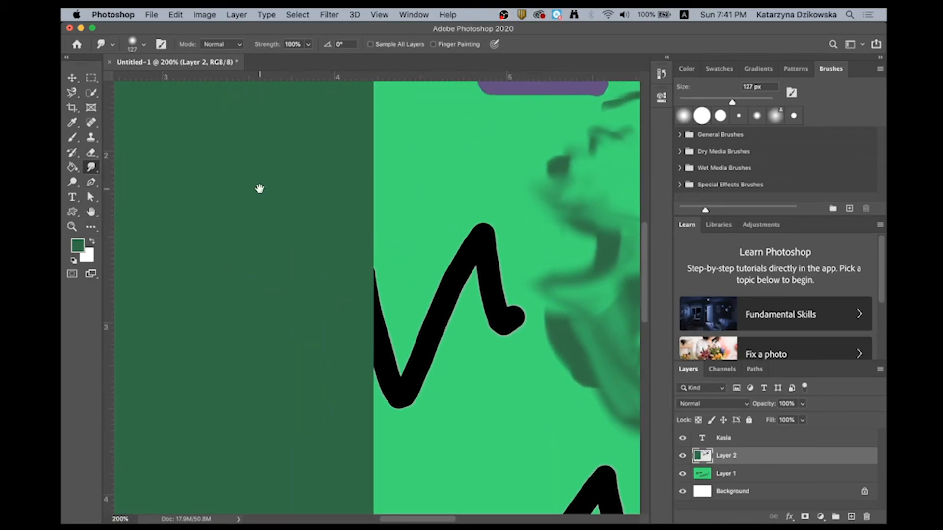
left_click_drag(297, 189, 419, 324)
left_click_drag(232, 190, 319, 354)
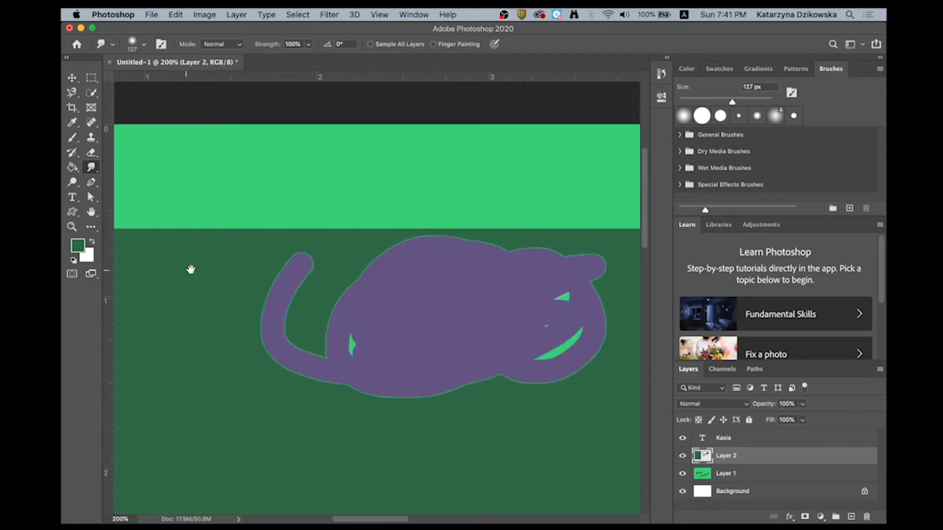
left_click_drag(185, 264, 412, 183)
left_click_drag(223, 195, 150, 197)
mouse_move(528, 301)
left_mouse_down()
mouse_move(260, 251)
mouse_move(130, 298)
left_mouse_up()
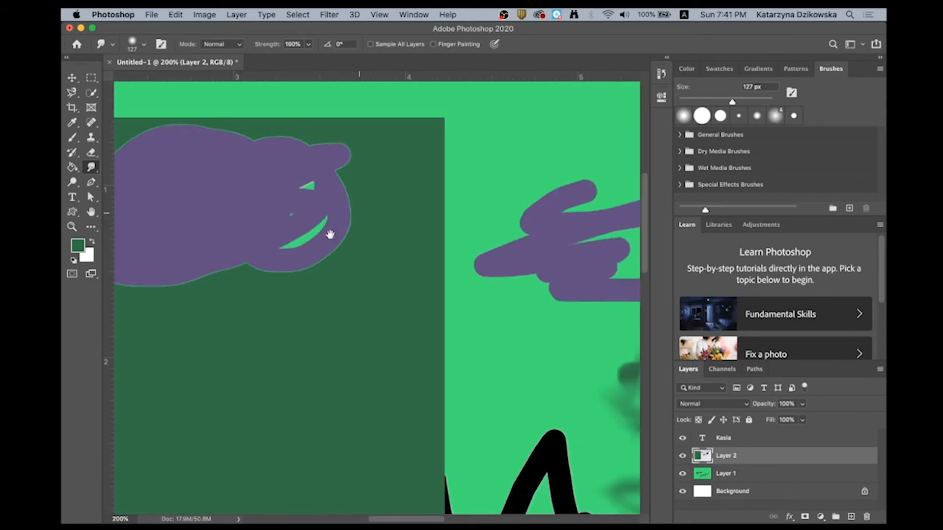
left_click_drag(358, 208, 255, 282)
key("super+minus")
key("super+minus")
key("super+minus")
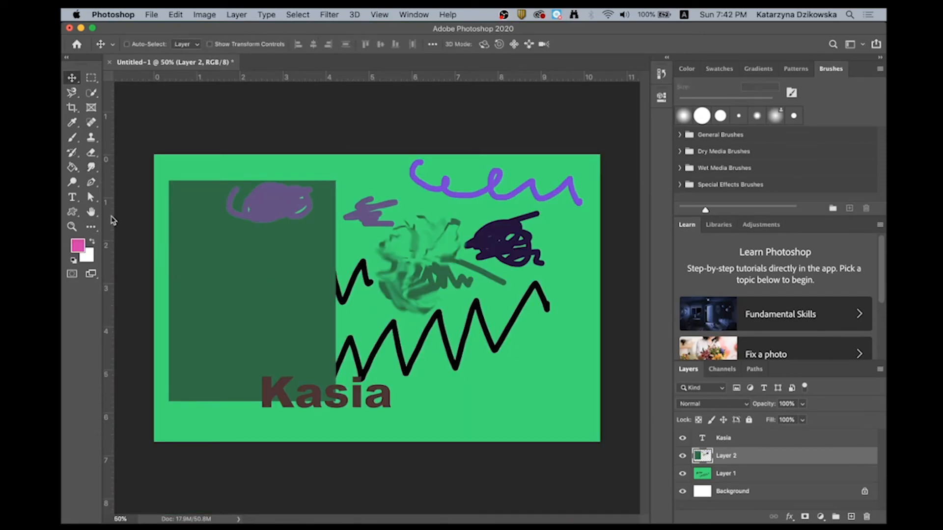
- Draw a rectangle shape about 513 × 393 px in the canvas's lower-right corner and fill it with the recent dark green
left_click(72, 212)
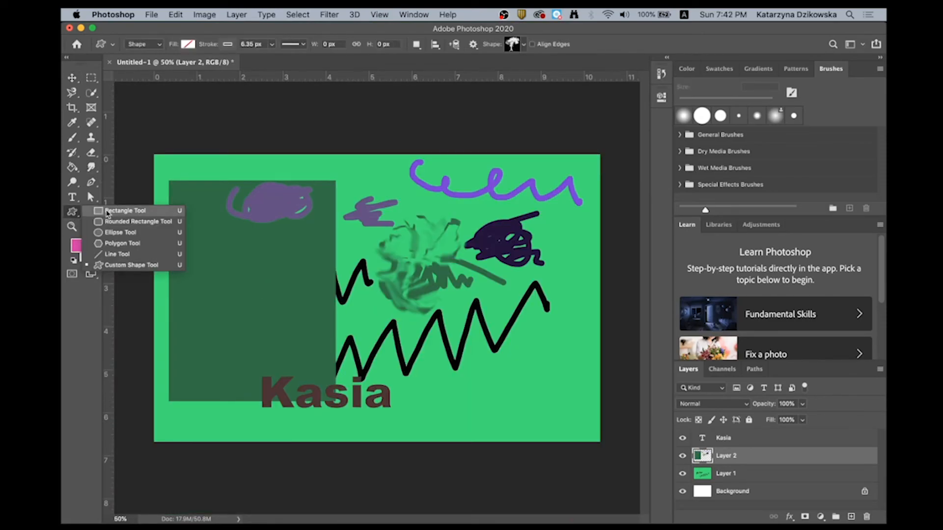
left_click(130, 210)
left_click_drag(508, 368, 582, 424)
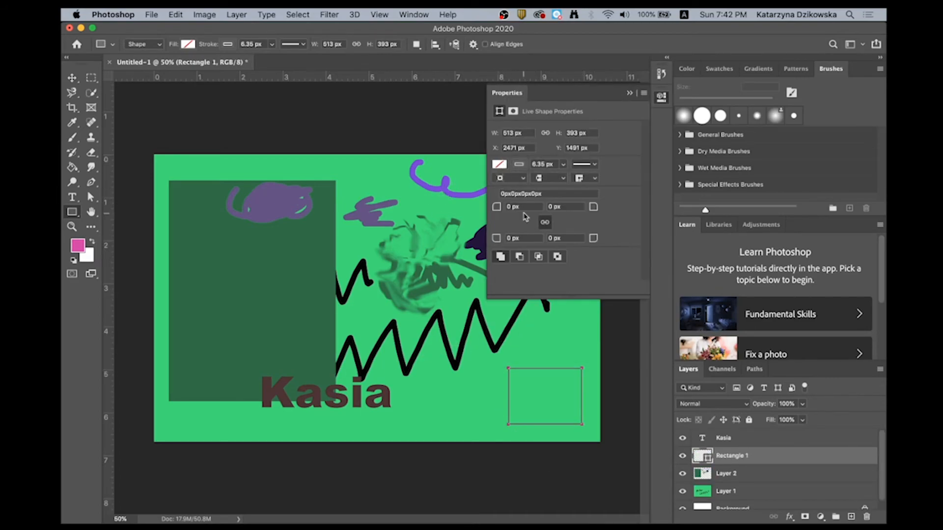
left_click(500, 165)
left_click(527, 224)
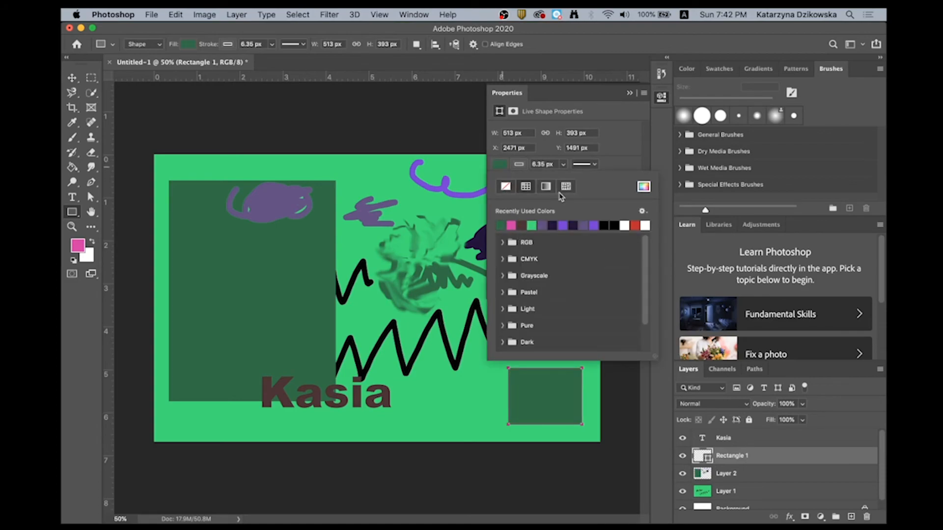
left_click(628, 97)
- Draw a dark green ellipse shape about 911 × 570 px over the lower black zigzag, overlapping the end of the text
left_click(73, 213)
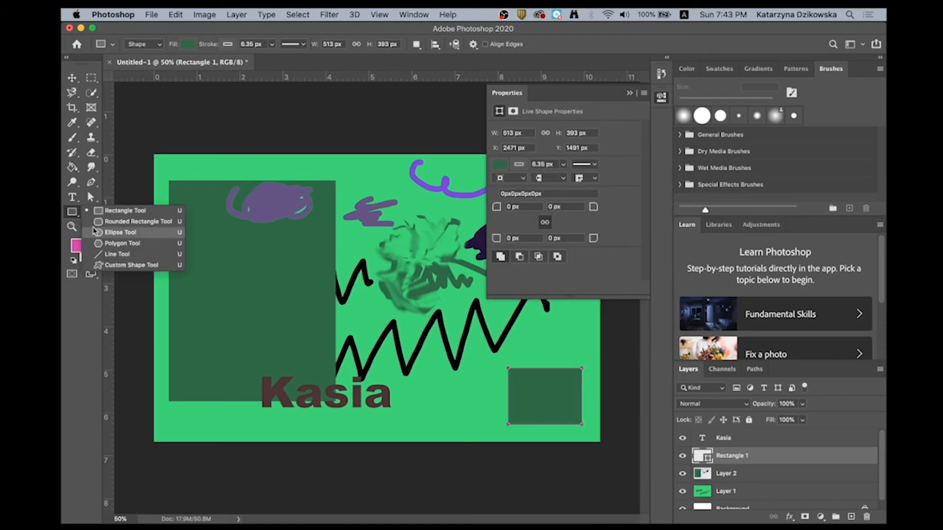
left_click(113, 235)
left_click_drag(339, 320, 470, 401)
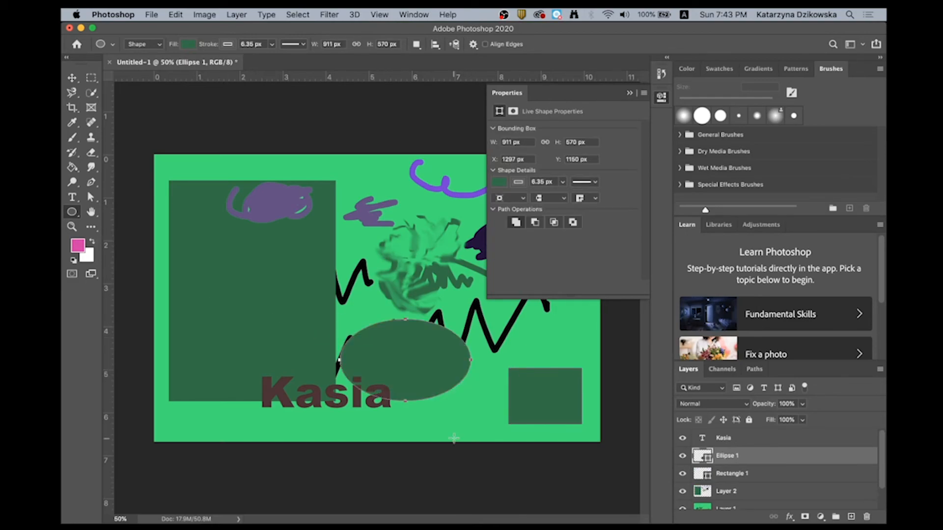
left_click(629, 93)
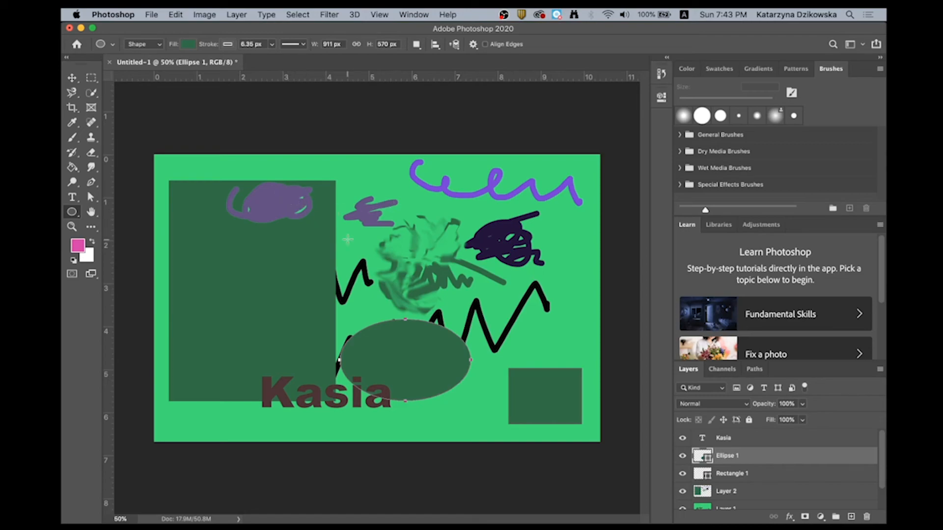
- Switch to the Move tool and close the Learn, Libraries and Adjustments panels to give the layer list more room
left_click(72, 80)
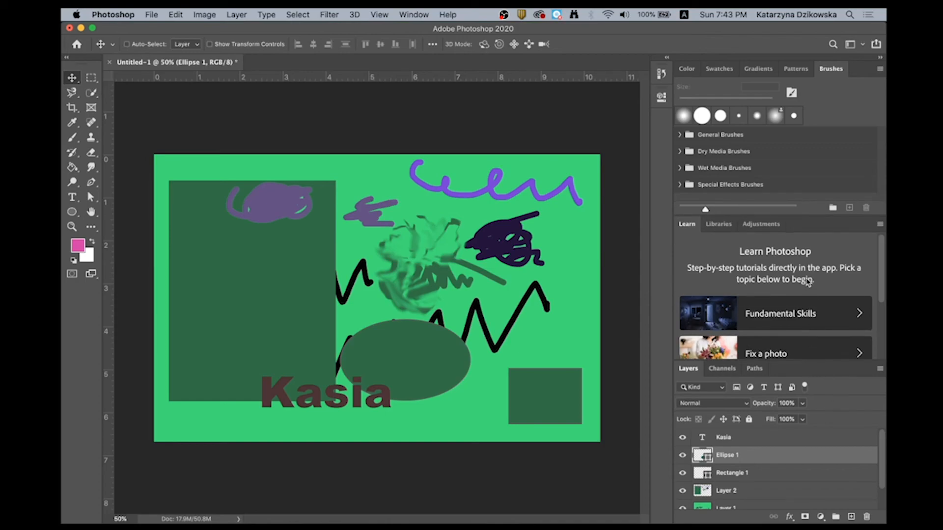
left_click_drag(685, 227, 609, 237)
left_click(652, 227)
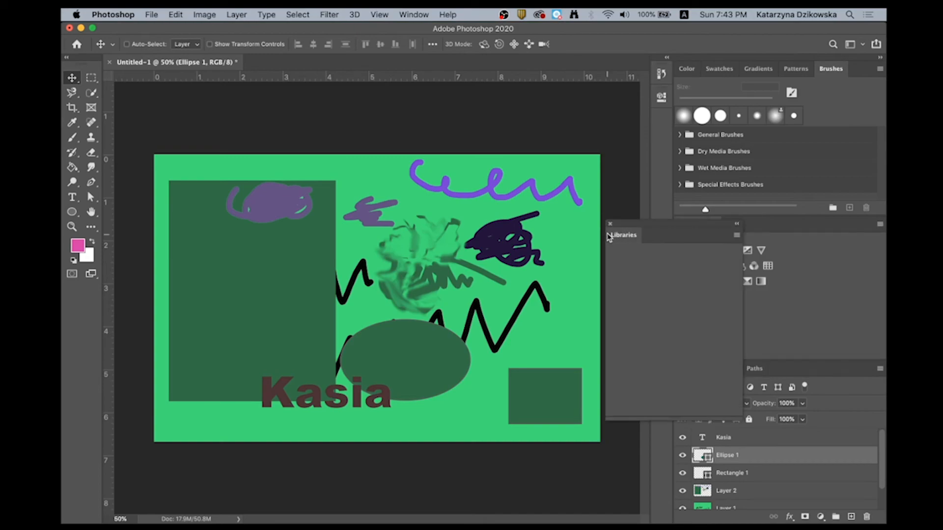
left_click_drag(686, 228, 633, 241)
left_click(623, 228)
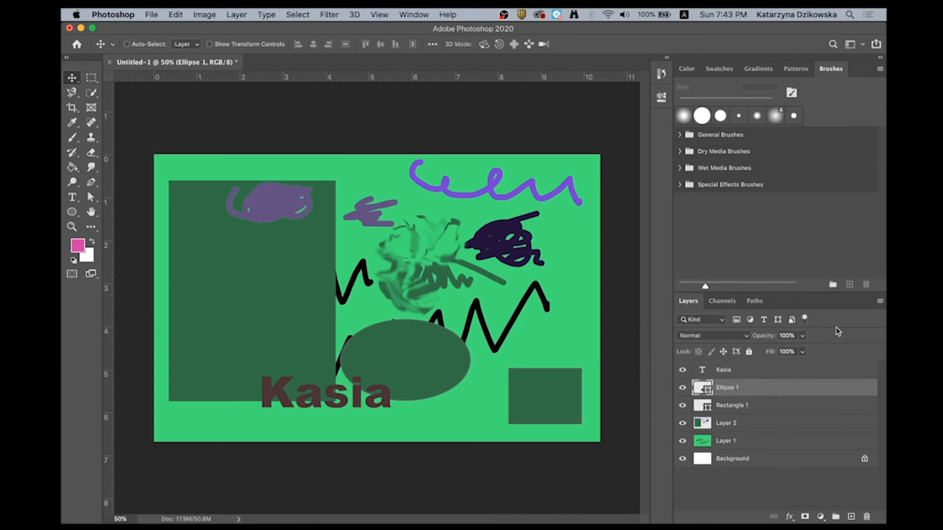
- Move the ellipse down behind the text, and reposition the text layer just above the small dark green rectangle
left_click_drag(408, 363, 415, 423)
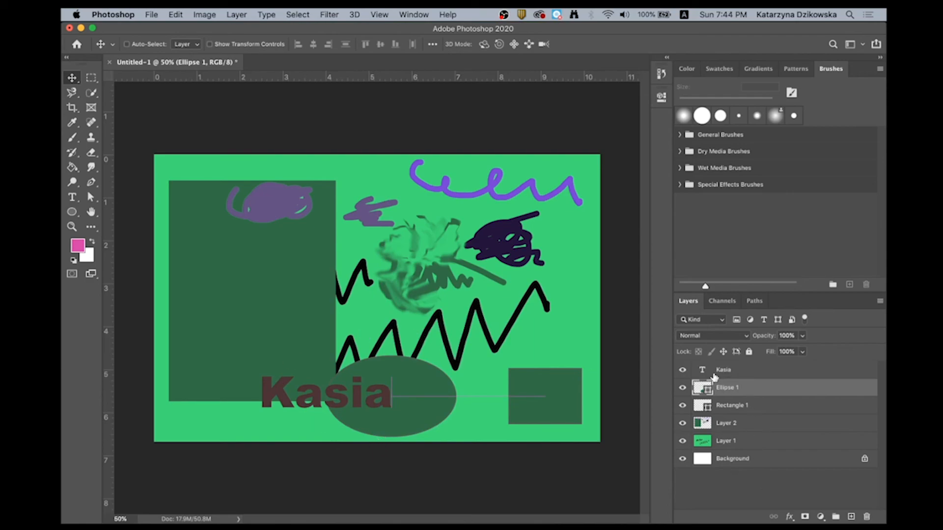
mouse_move(716, 374)
left_mouse_down()
mouse_move(741, 419)
mouse_move(688, 421)
mouse_move(693, 428)
mouse_move(717, 387)
mouse_move(718, 362)
left_mouse_up()
left_click_drag(730, 424, 720, 366)
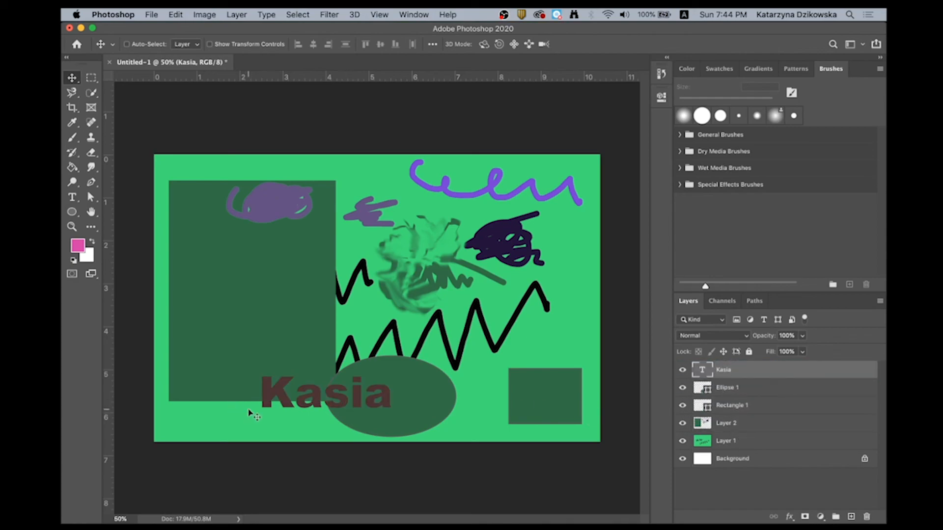
mouse_move(272, 400)
left_mouse_down()
mouse_move(254, 412)
mouse_move(272, 405)
left_mouse_up()
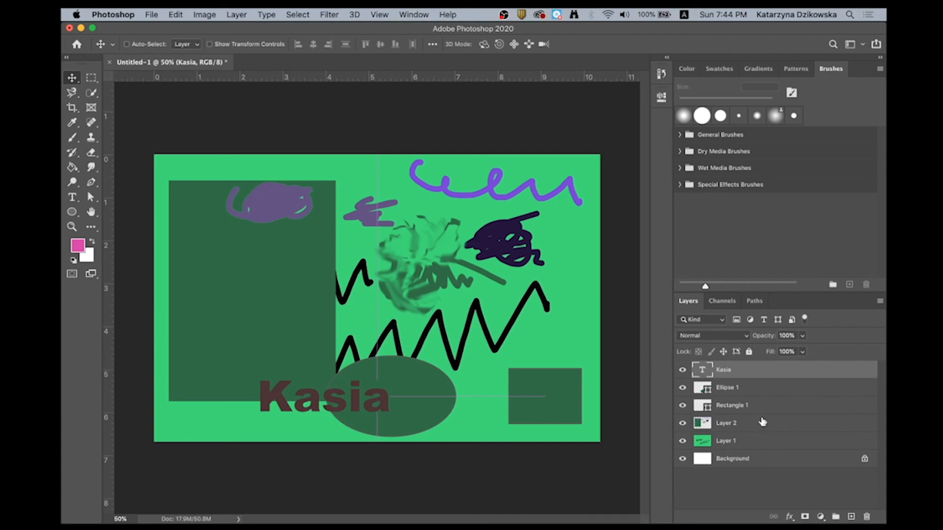
left_click_drag(356, 400, 531, 349)
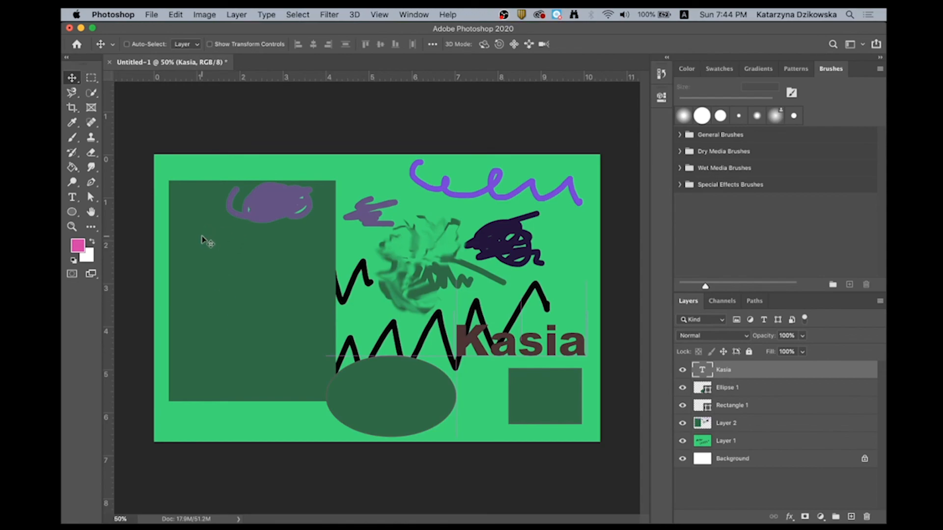
mouse_move(420, 508)
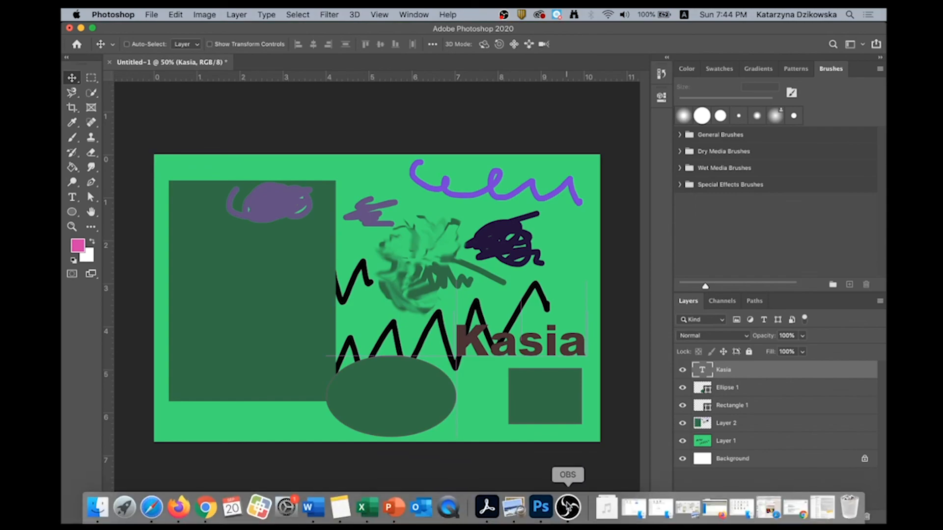